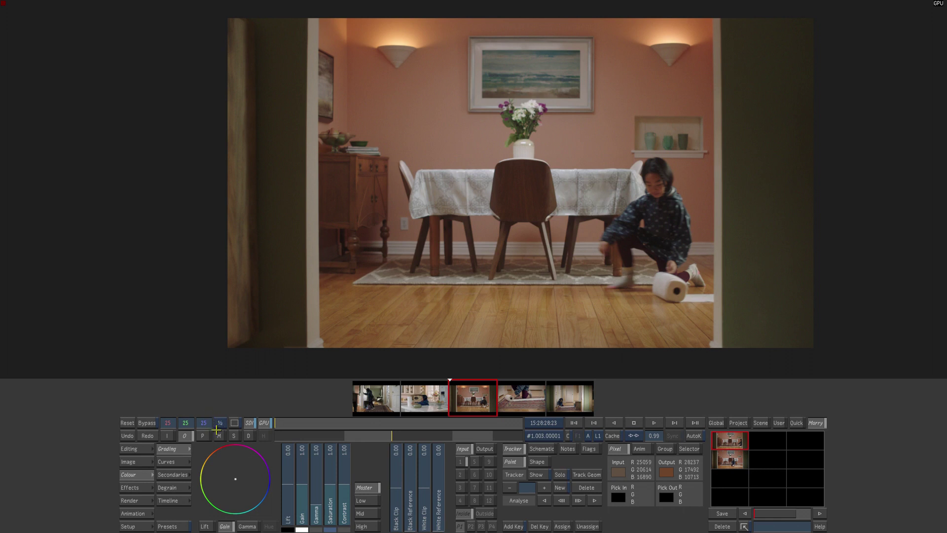
# - Compare the dining room shot's source file information in the edit browser at full resolution and at half resolution
pyautogui.click(219, 423)
pyautogui.click(141, 448)
pyautogui.click(163, 449)
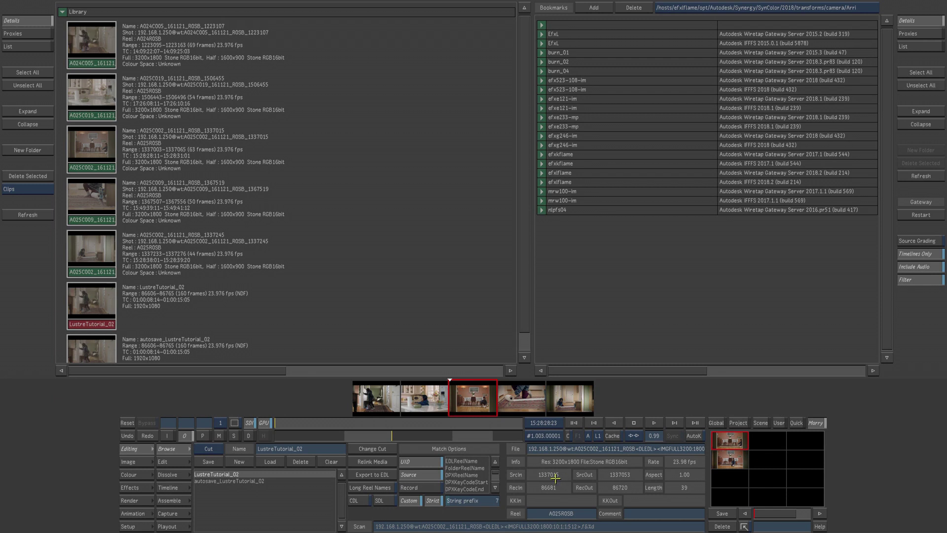
pyautogui.click(220, 422)
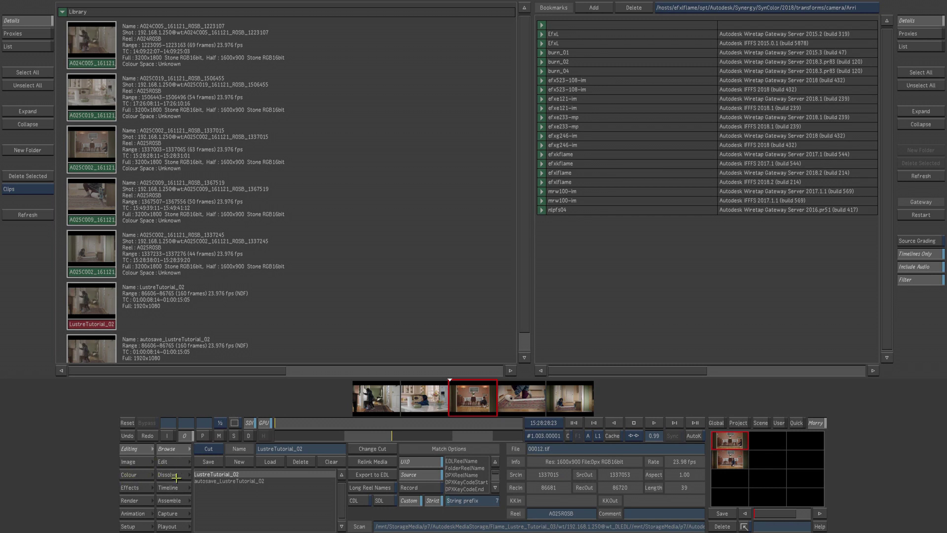
# - Open the current project's configuration for editing and show its Network Rendering settings
pyautogui.click(133, 526)
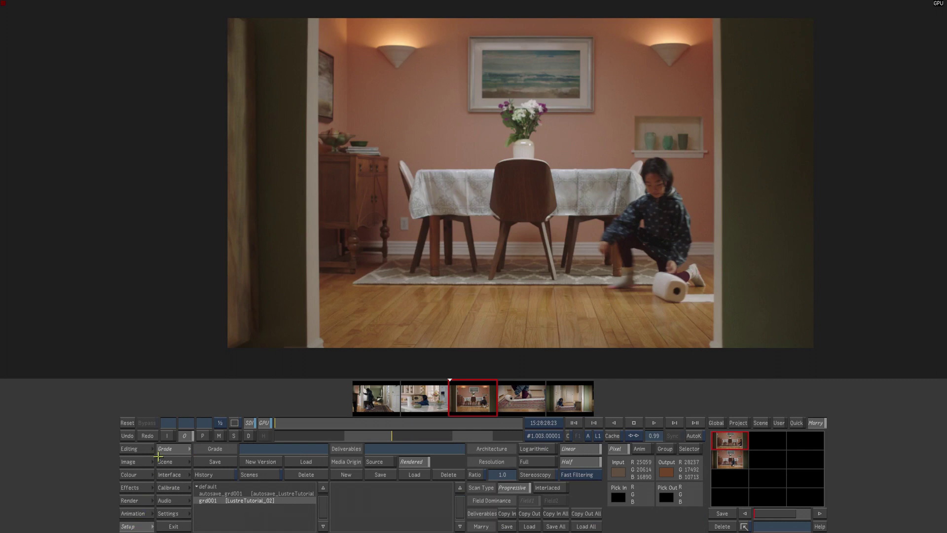
pyautogui.click(171, 514)
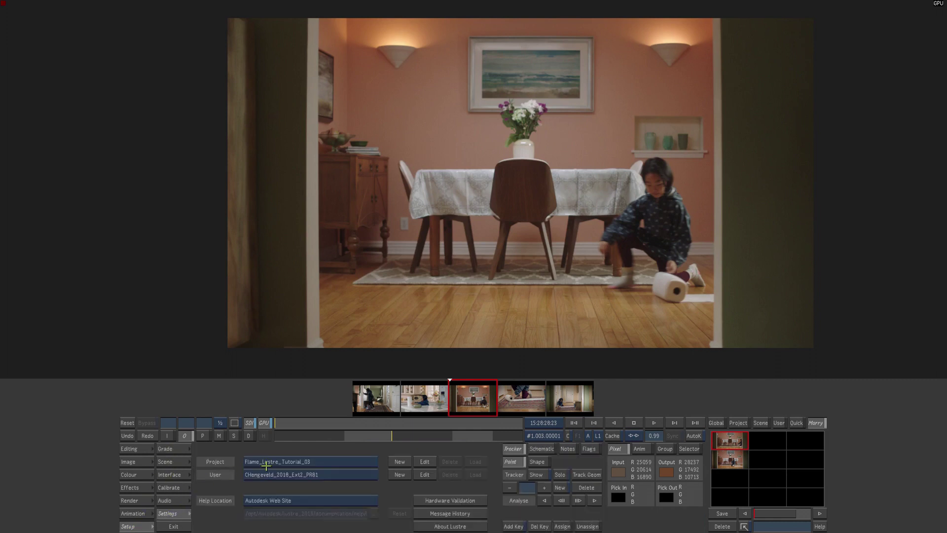
pyautogui.click(424, 460)
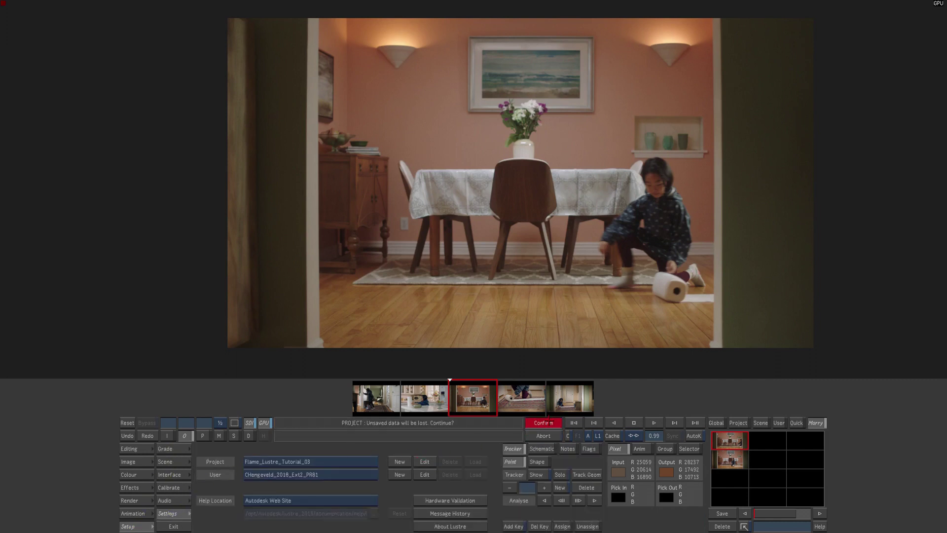
pyautogui.click(548, 420)
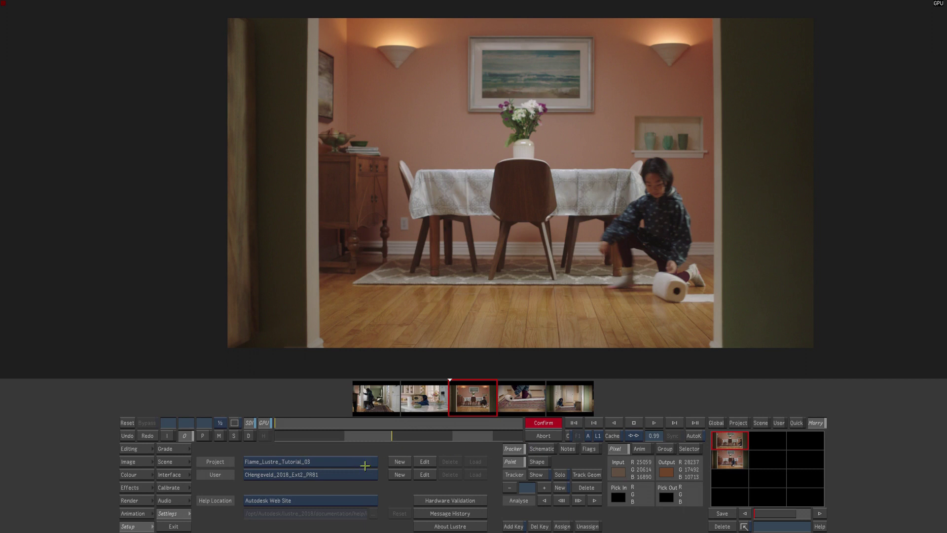
pyautogui.click(234, 500)
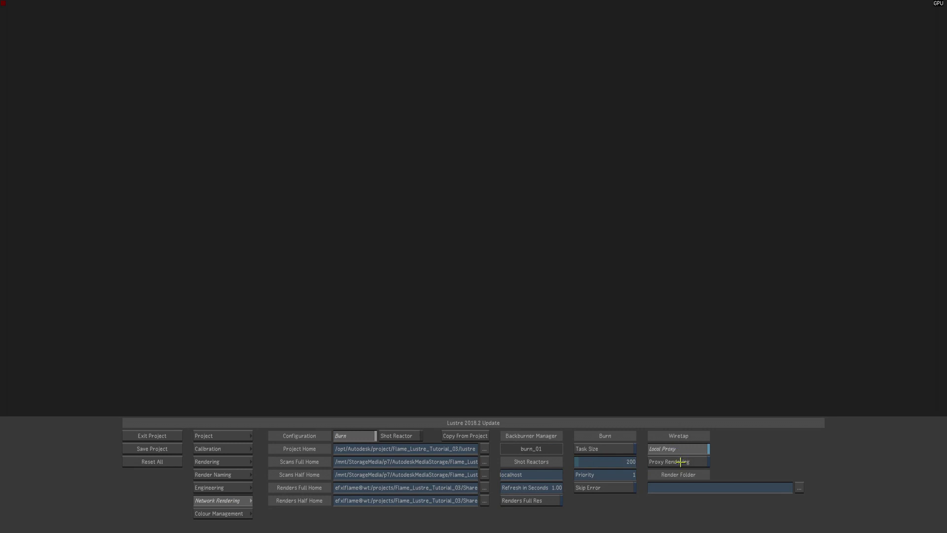
# - Toggle Wiretap Proxy Rendering on and back off, and save and exit the project configuration
pyautogui.click(680, 460)
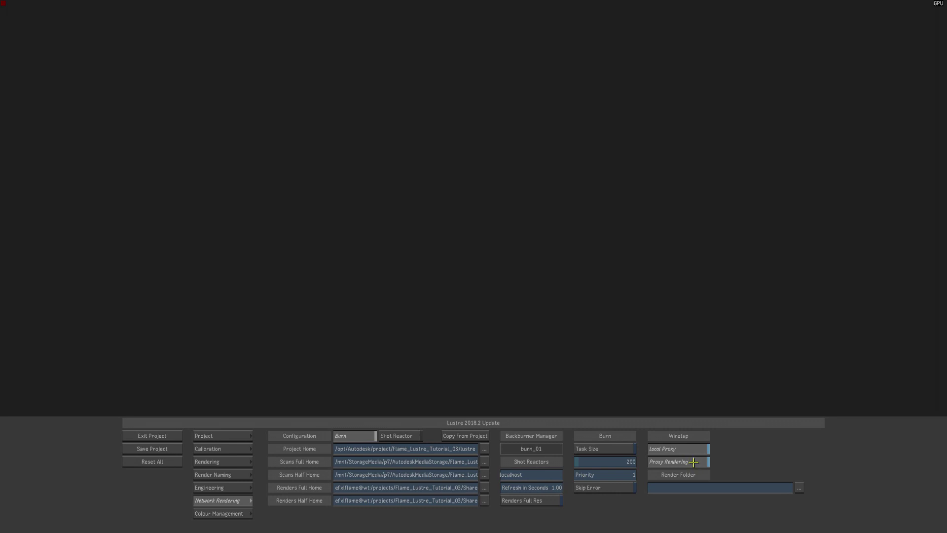
pyautogui.click(692, 462)
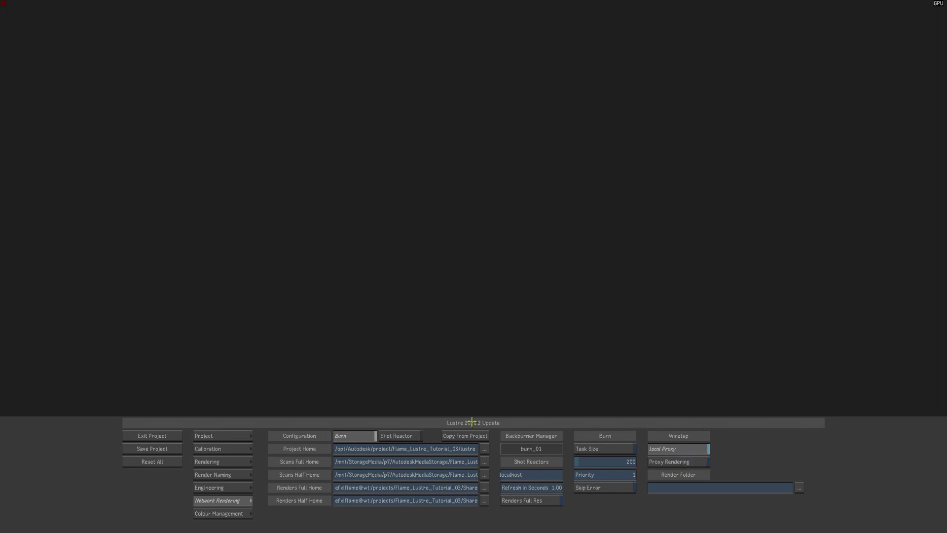
pyautogui.click(138, 446)
pyautogui.click(148, 435)
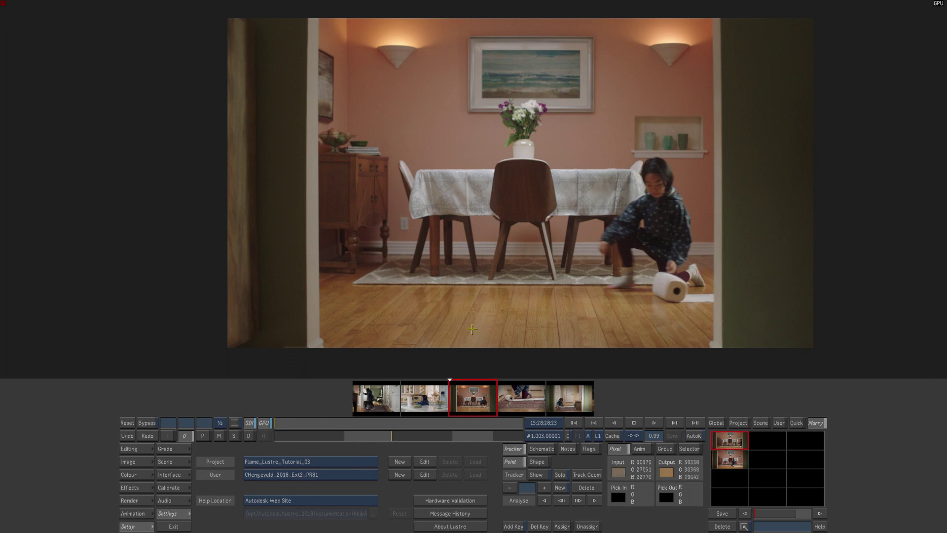
# - Go to the first frame of the third shot, the girl in the dining room
pyautogui.press('Up')
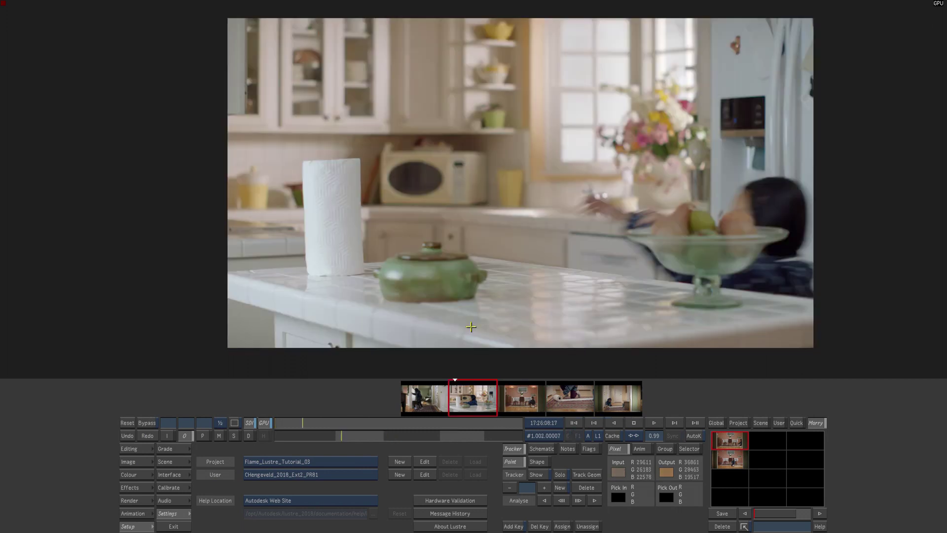
pyautogui.click(517, 404)
pyautogui.moveTo(281, 422)
pyautogui.mouseDown()
pyautogui.moveTo(464, 428)
pyautogui.moveTo(175, 430)
pyautogui.mouseUp()
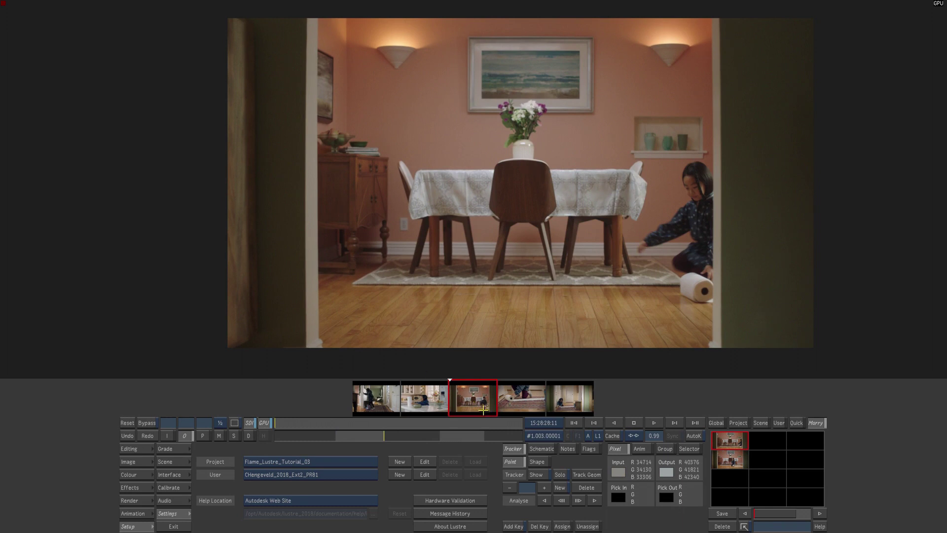
# - Isolate the dining room shot at its first frame and check the proxy generation options of the local render settings
pyautogui.click(133, 501)
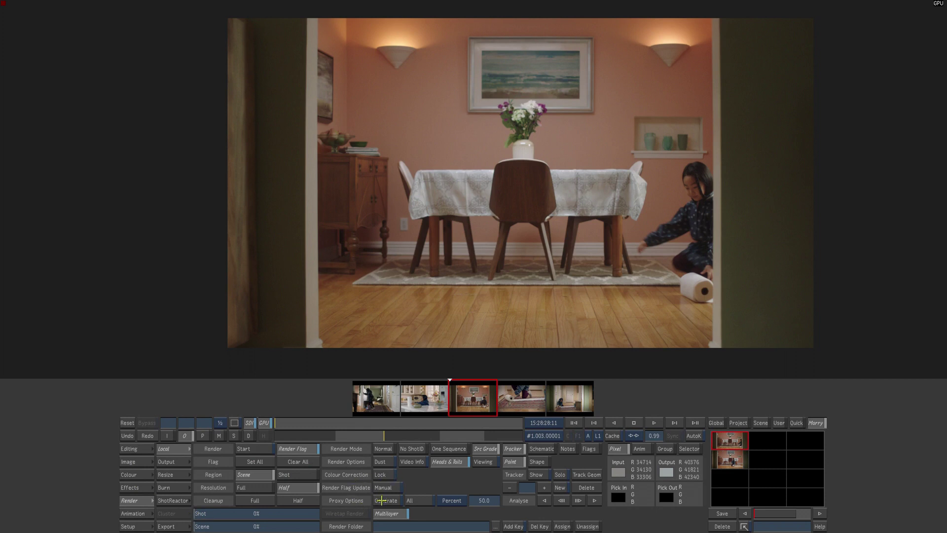
pyautogui.click(470, 397)
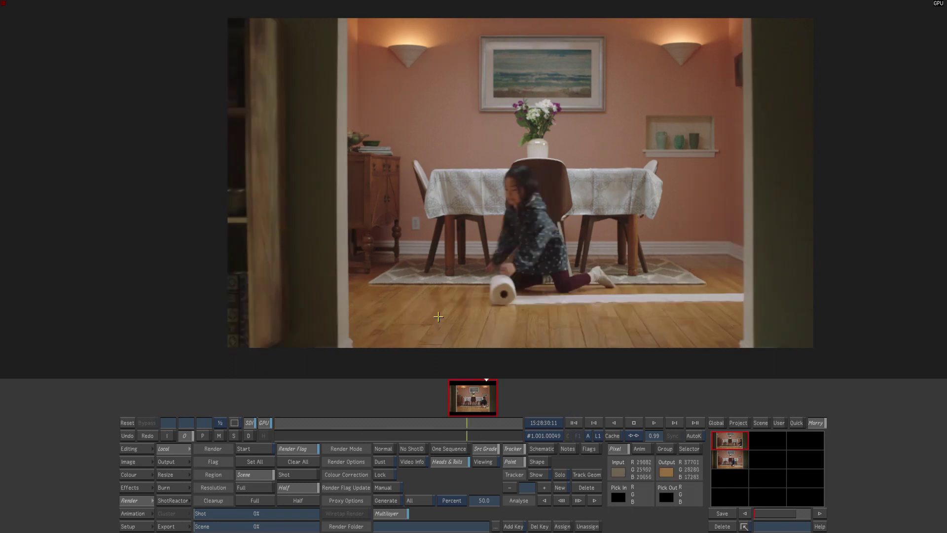
pyautogui.moveTo(465, 437); pyautogui.dragTo(203, 443)
pyautogui.click(390, 497)
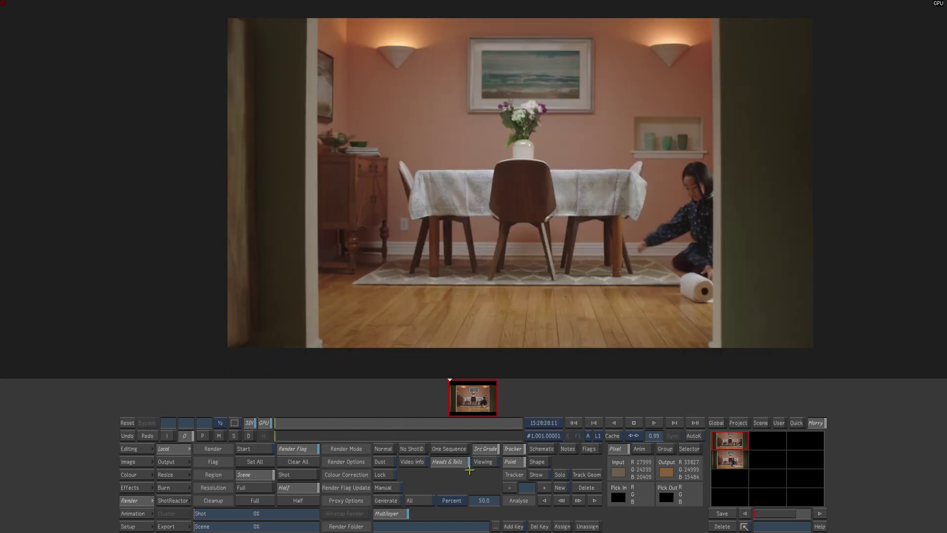
# - Check the shot at full resolution, return to half resolution, and set the viewer zoom to 0.80
pyautogui.click(219, 421)
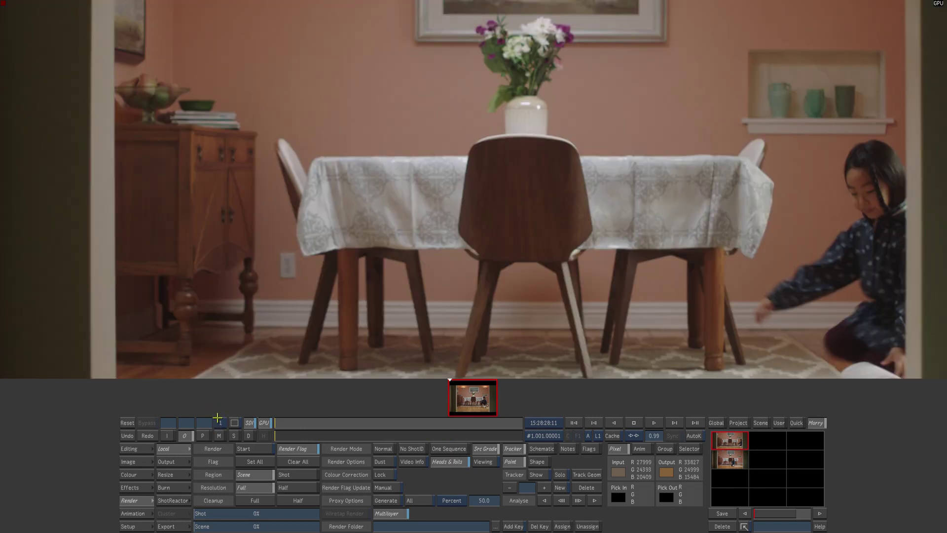
pyautogui.click(220, 421)
pyautogui.moveTo(655, 436); pyautogui.dragTo(638, 433)
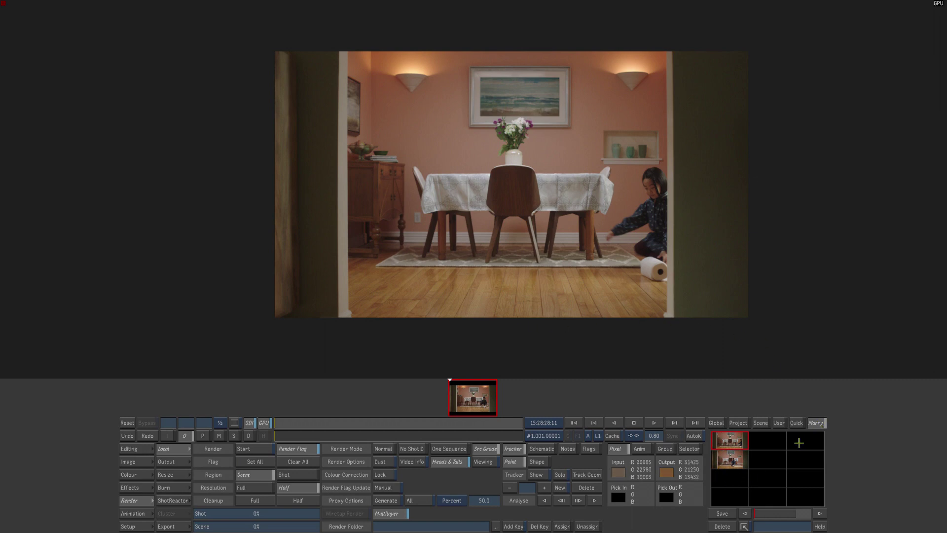
# - Apply the empty third slot of the grade bin to the dining room shot and scrub through the ungraded footage
pyautogui.click(729, 484)
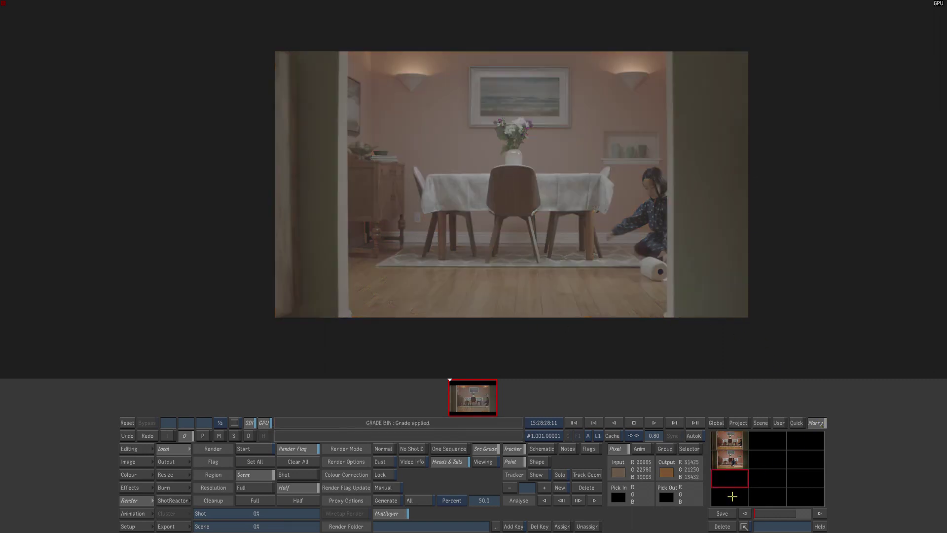
pyautogui.moveTo(304, 422); pyautogui.dragTo(527, 421)
pyautogui.moveTo(434, 425); pyautogui.dragTo(220, 422)
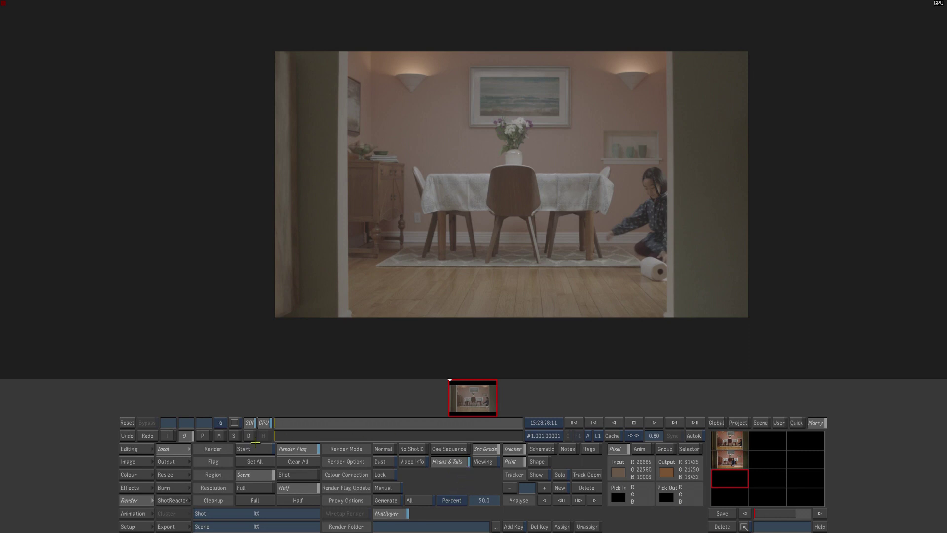
# - Add the colour transform plugin to the shot, import LogC_to_HD-video.ctf from the Arri camera transforms, and scrub through the shot
pyautogui.click(131, 487)
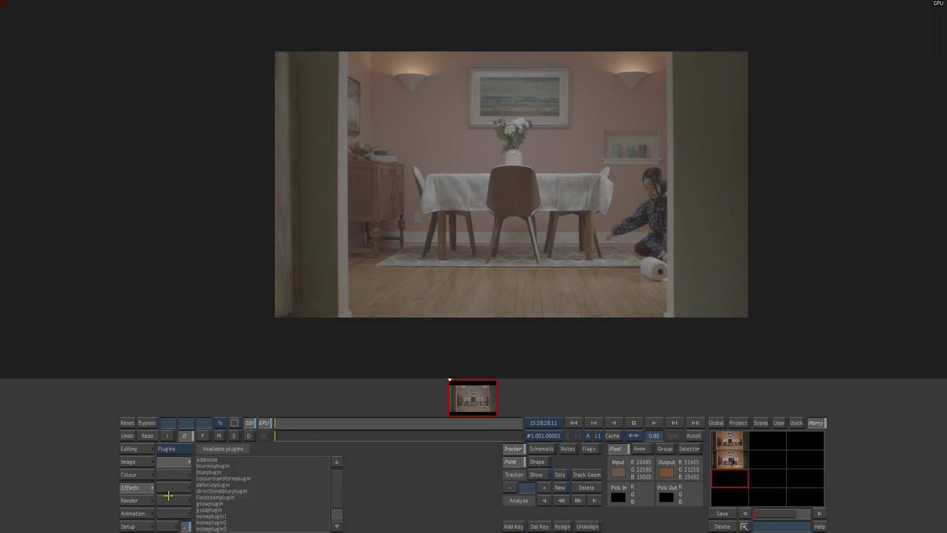
pyautogui.click(211, 477)
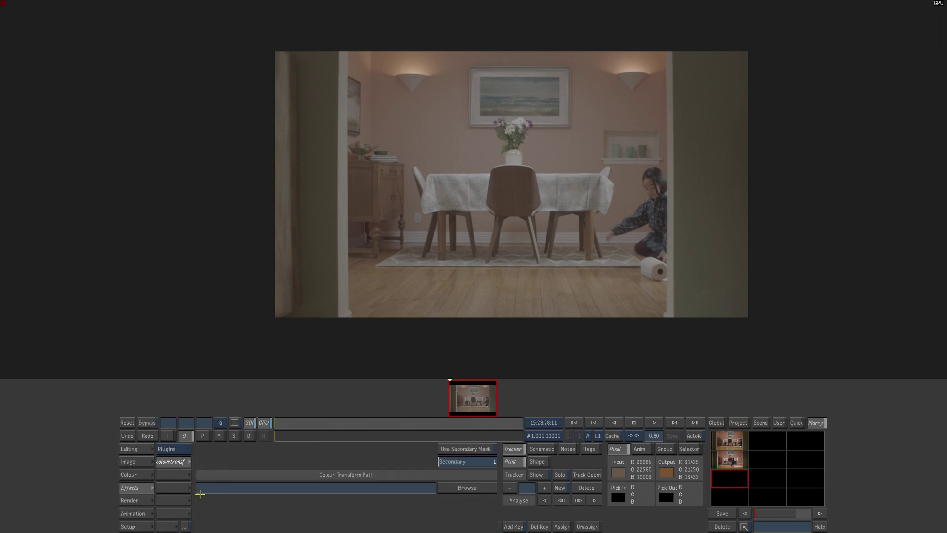
pyautogui.click(453, 490)
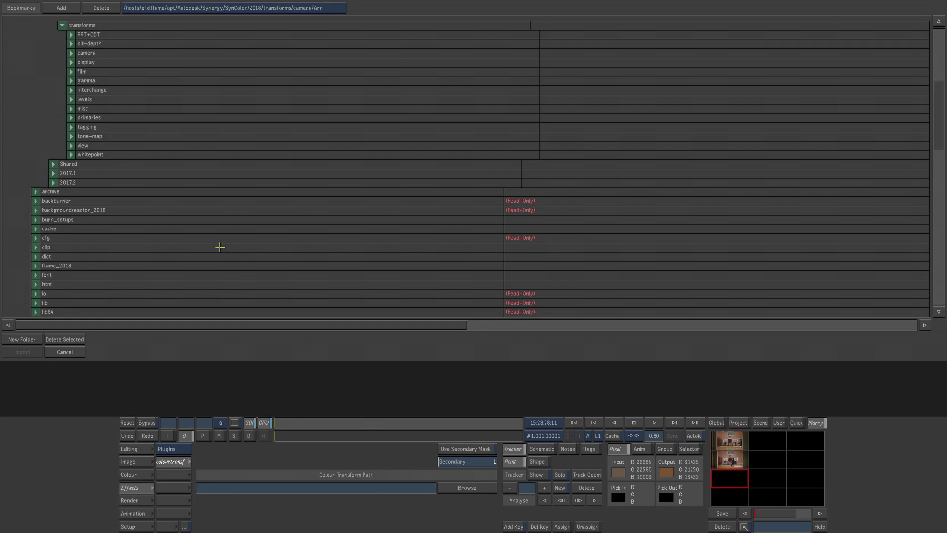
pyautogui.click(70, 53)
pyautogui.click(79, 62)
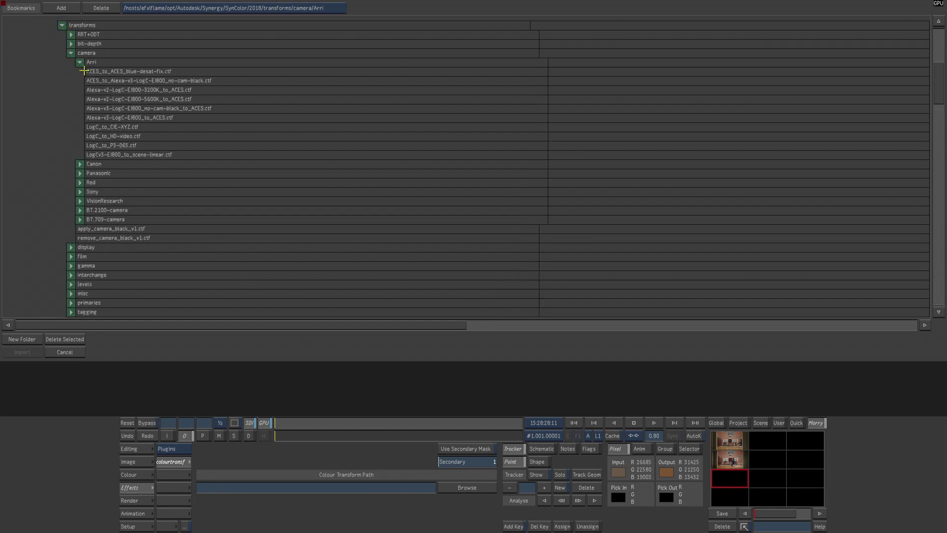
pyautogui.click(151, 137)
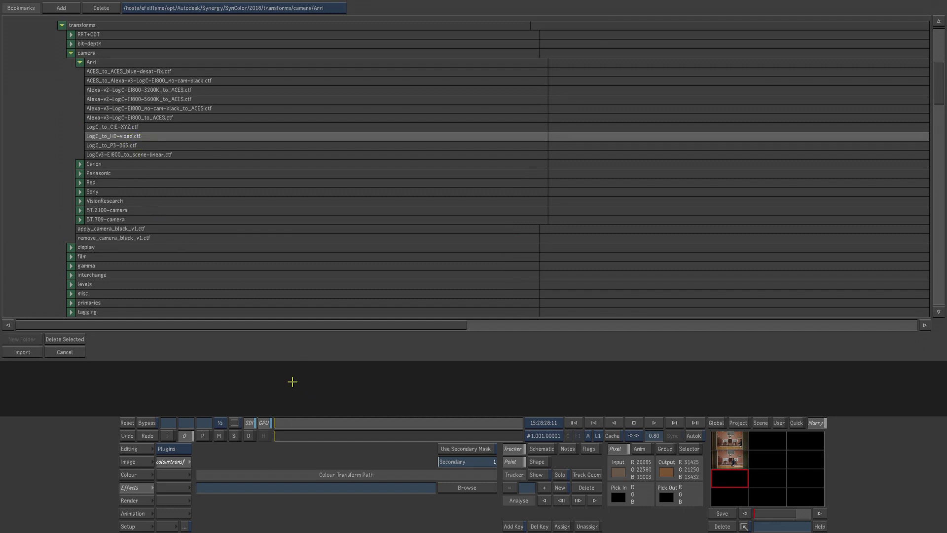
pyautogui.click(22, 352)
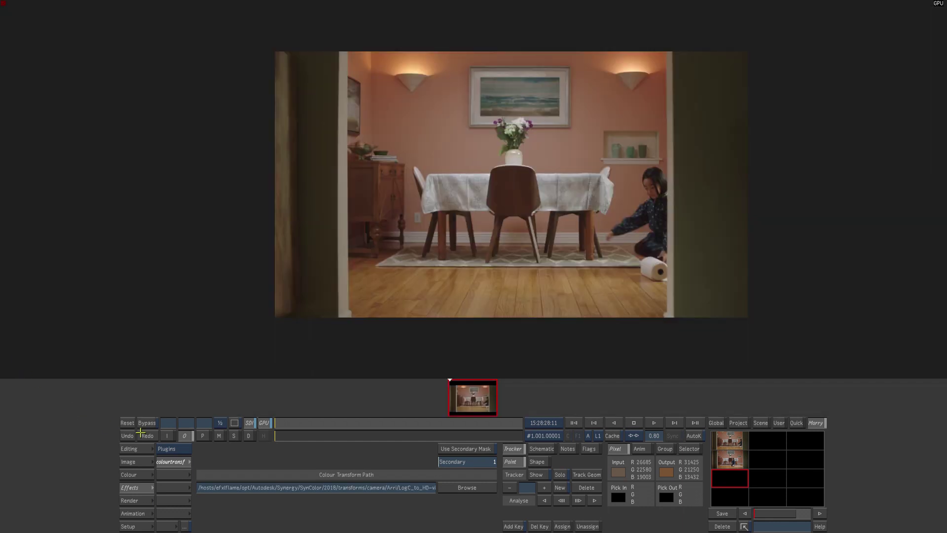
pyautogui.moveTo(330, 423); pyautogui.dragTo(373, 423)
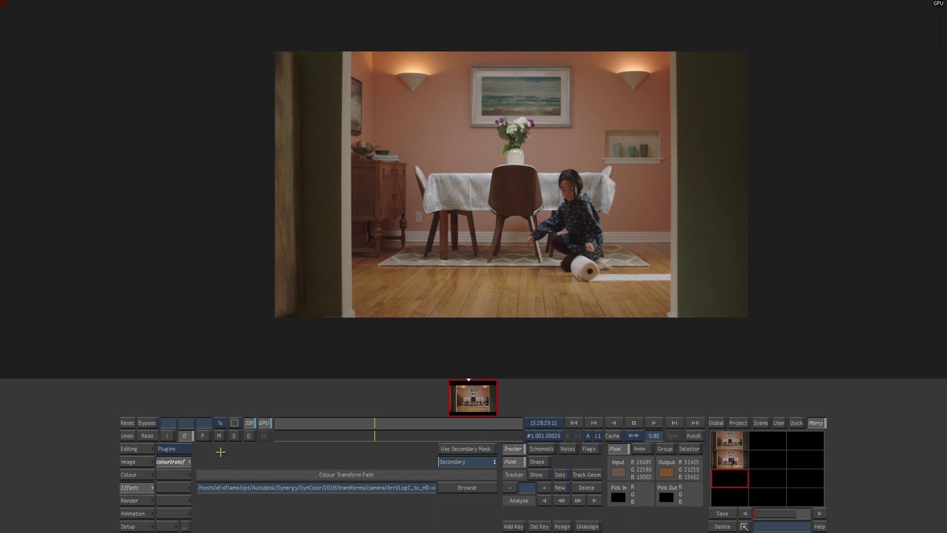
# - Apply the first saved grade from the grade bin to the dining room shot, and replace it with the second one
pyautogui.click(731, 437)
pyautogui.click(733, 440)
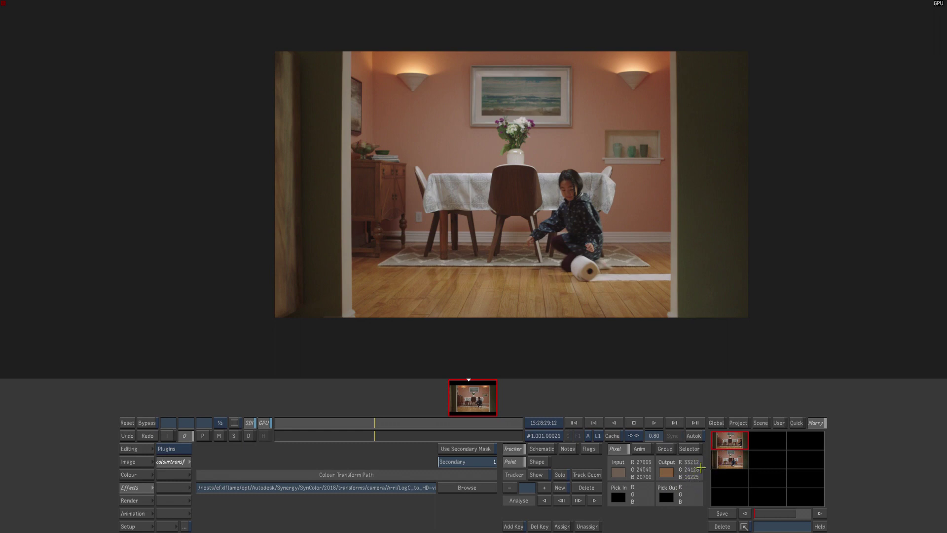
pyautogui.click(730, 460)
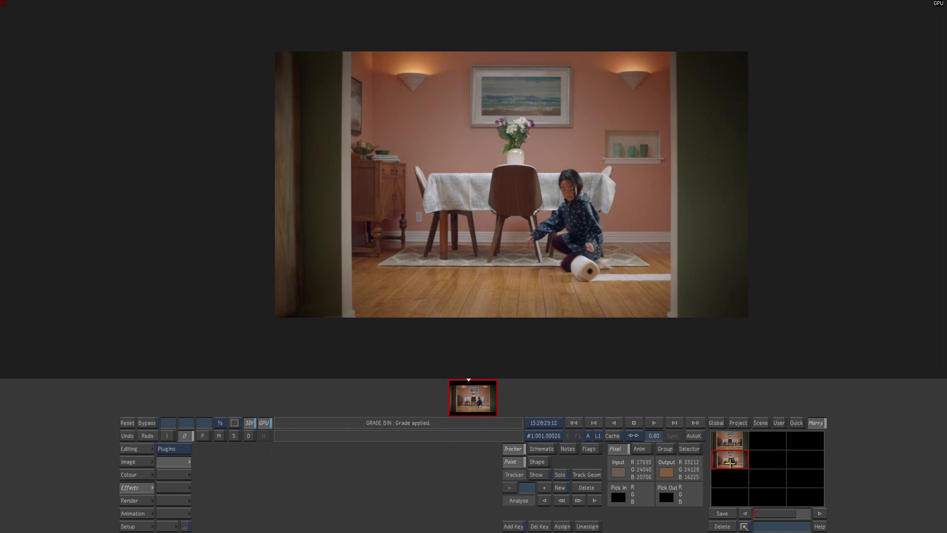
# - Review the Input grading balls and curves of the applied grade, comparing the input view with the output view
pyautogui.click(129, 474)
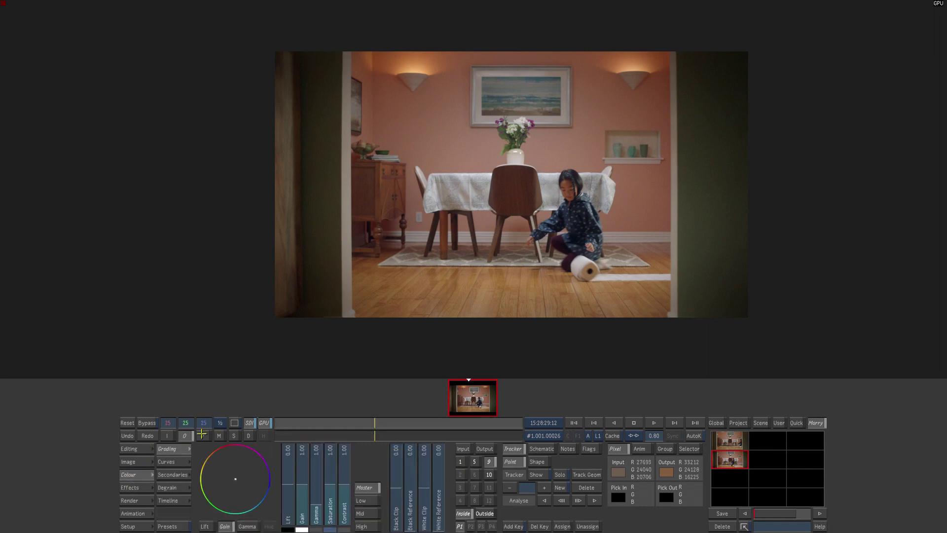
pyautogui.click(167, 435)
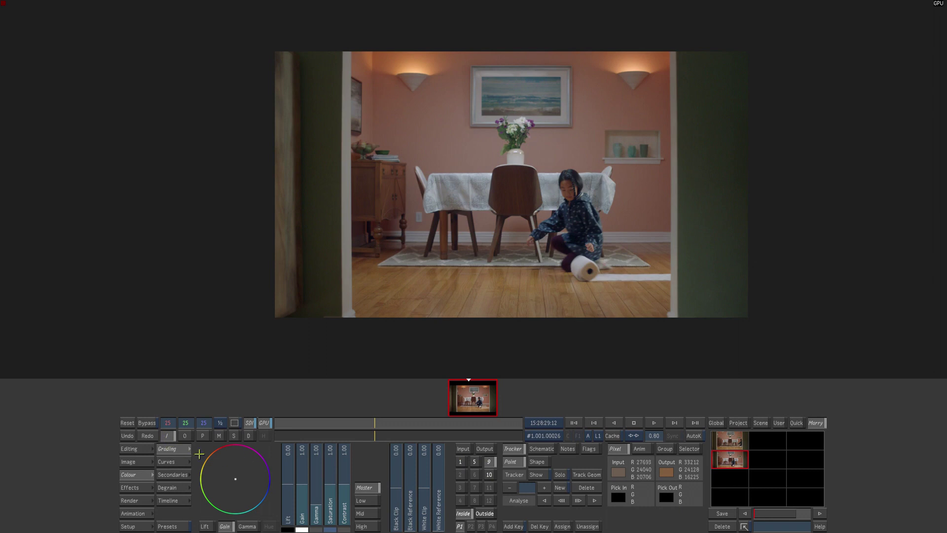
pyautogui.click(463, 448)
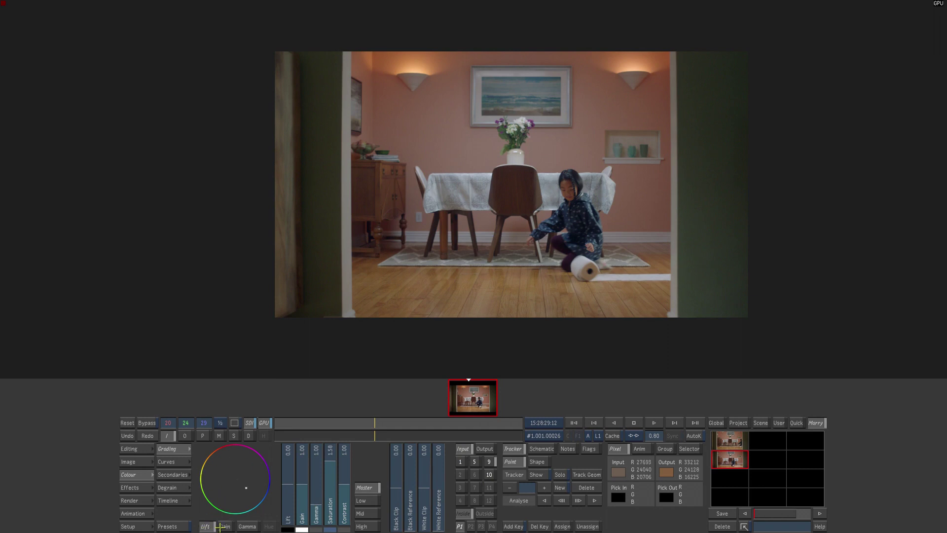
pyautogui.click(247, 526)
pyautogui.click(171, 461)
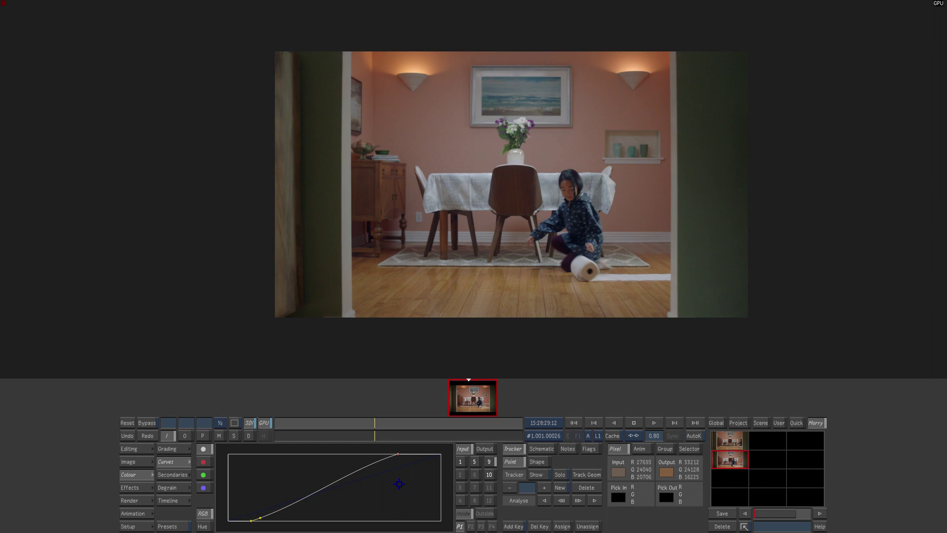
pyautogui.click(183, 436)
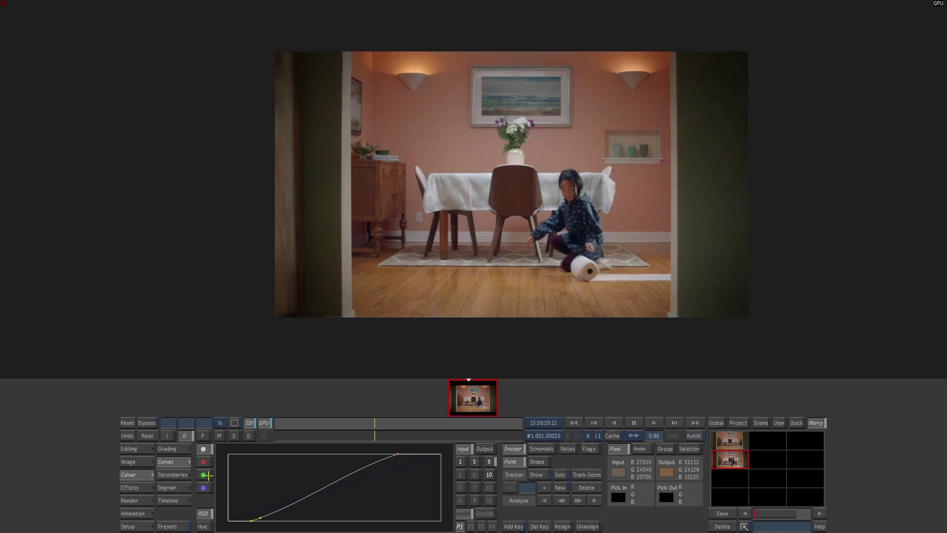
# - Inspect secondary layers 1 and 9, and show the elliptical shape of secondary 9 in the viewer
pyautogui.click(459, 461)
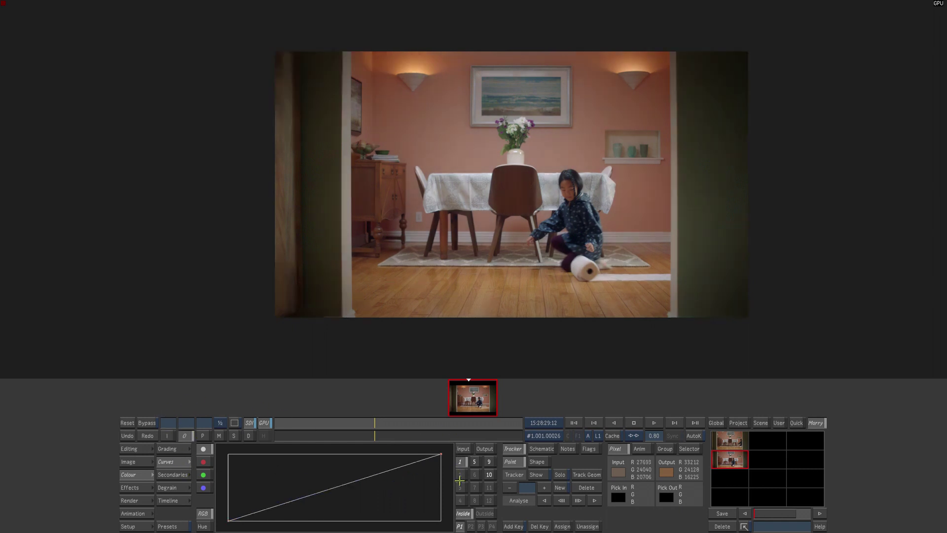
pyautogui.click(488, 462)
pyautogui.click(171, 474)
pyautogui.click(249, 448)
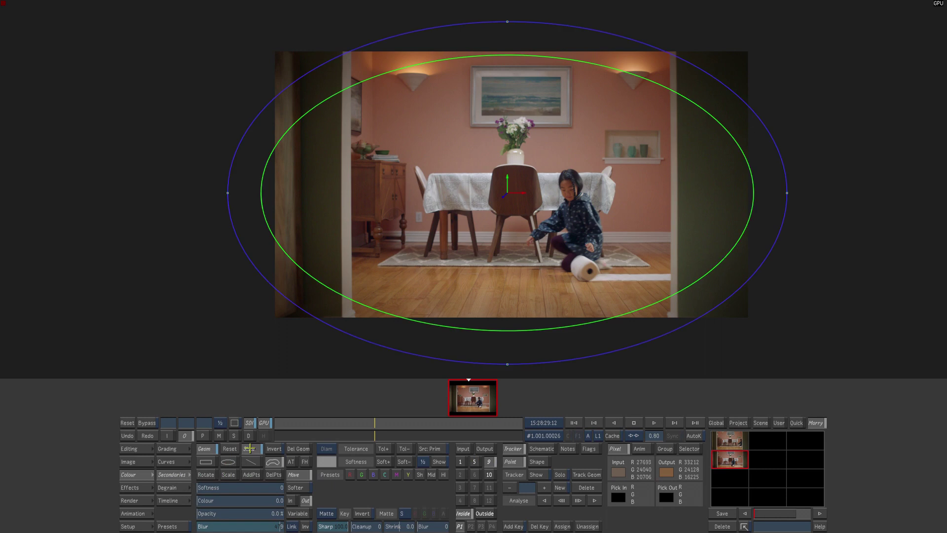
# - Toggle secondary 9 to compare its effect, and review the grading applied outside its elliptical shape
pyautogui.click(491, 461)
pyautogui.click(490, 462)
pyautogui.click(488, 463)
pyautogui.click(488, 464)
pyautogui.click(484, 514)
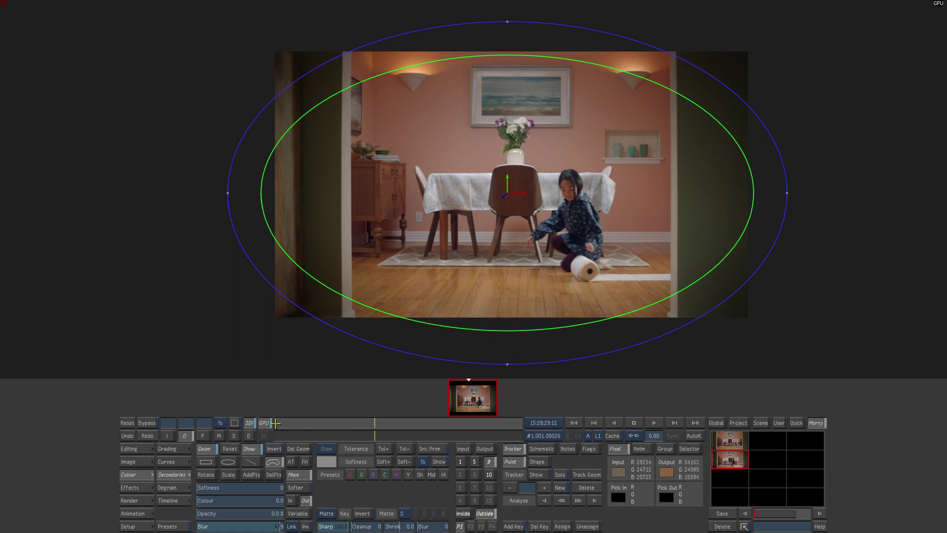
pyautogui.click(174, 448)
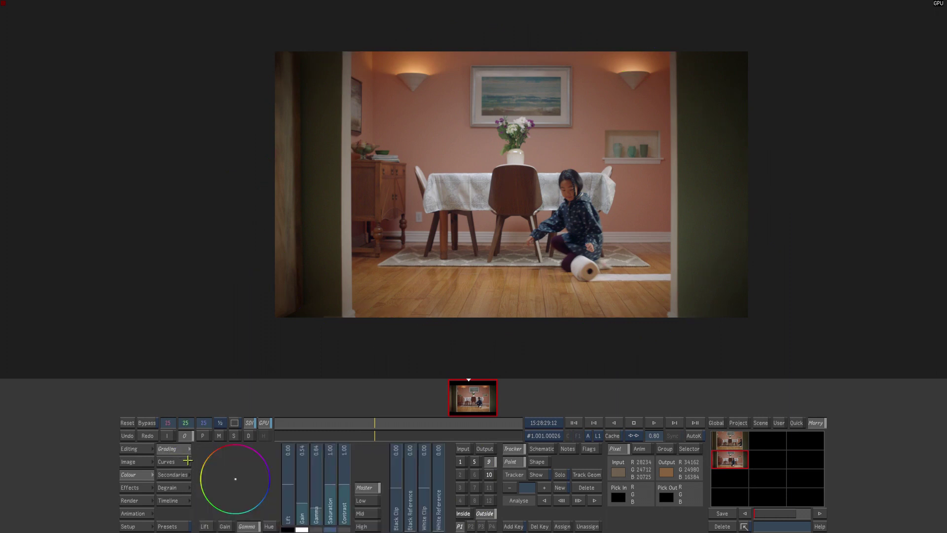
# - Show the ellipse of secondary 10 and review the grading applied inside it
pyautogui.click(485, 514)
pyautogui.click(489, 475)
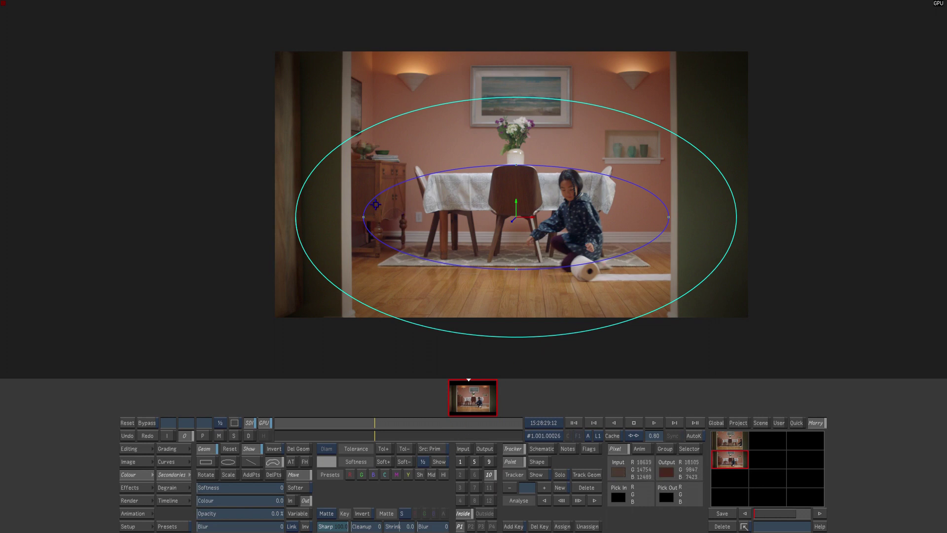
pyautogui.click(489, 475)
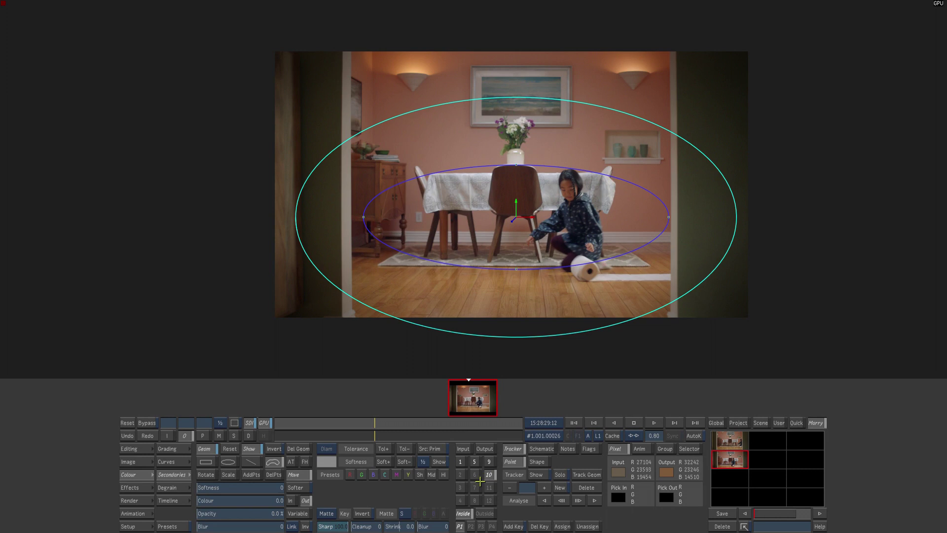
pyautogui.click(182, 451)
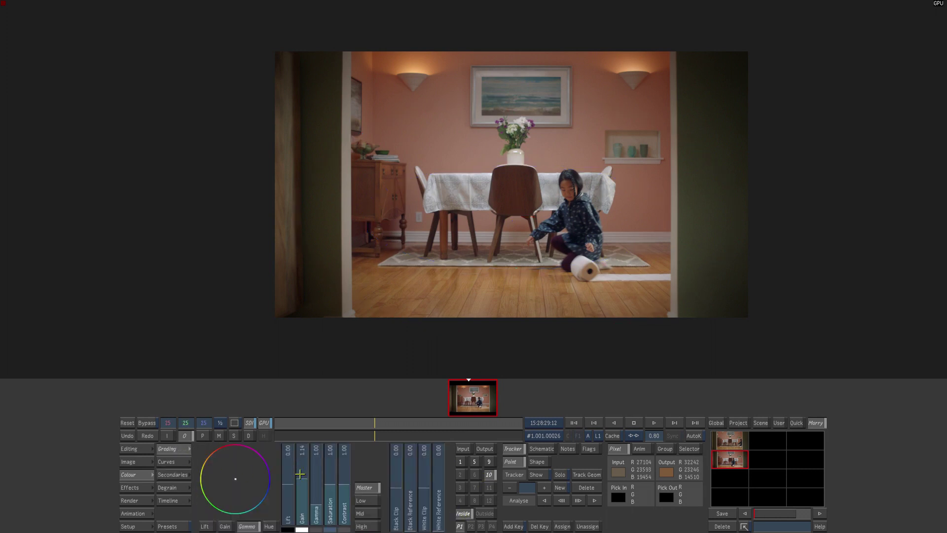
# - Switch the shot to the first saved grade and back to the second one to compare them
pyautogui.click(730, 441)
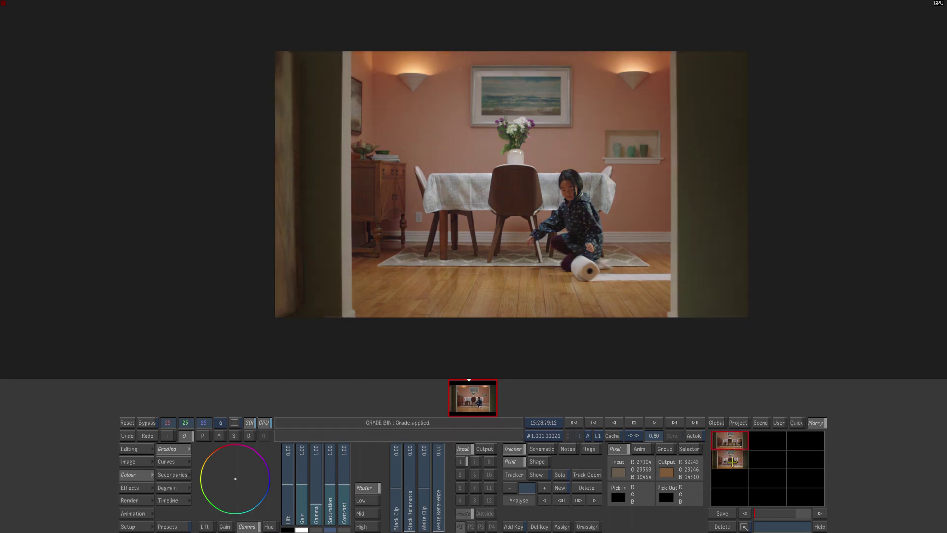
pyautogui.click(732, 461)
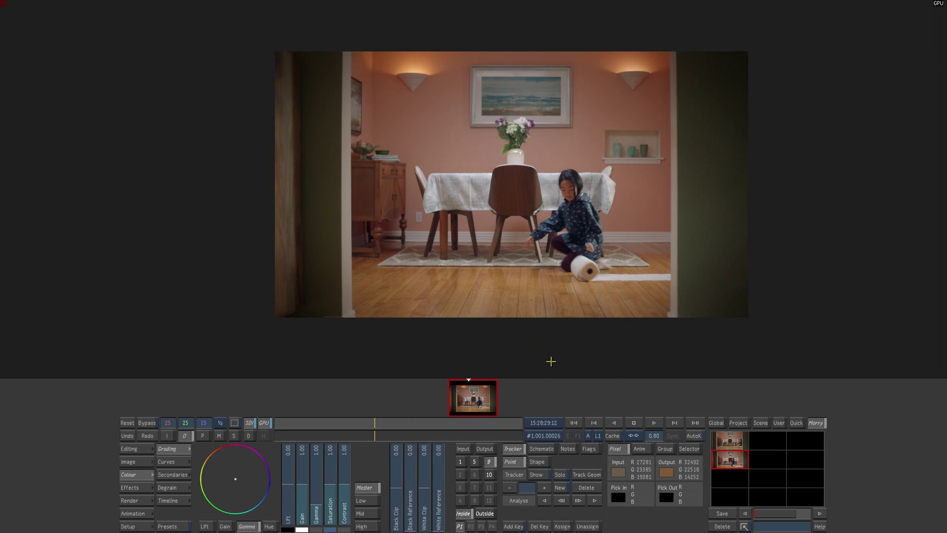
# - Review the shapes of secondaries 9 and 10, and select the unused secondary 5
pyautogui.click(473, 464)
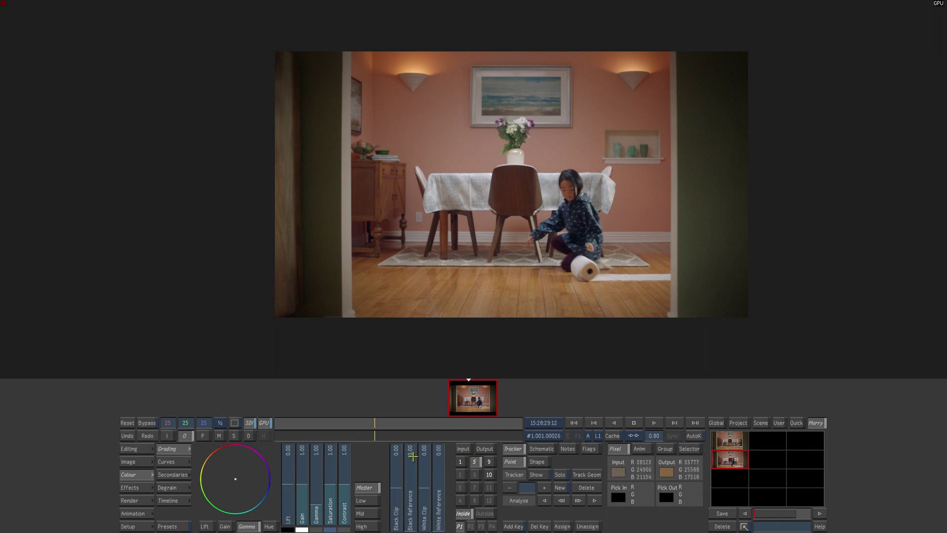
pyautogui.click(493, 464)
pyautogui.click(173, 475)
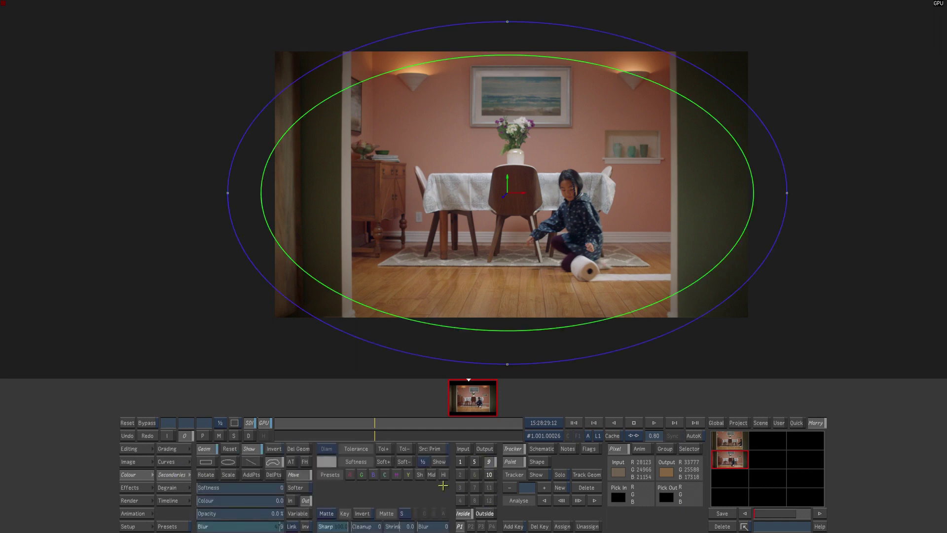
pyautogui.click(489, 474)
pyautogui.click(475, 462)
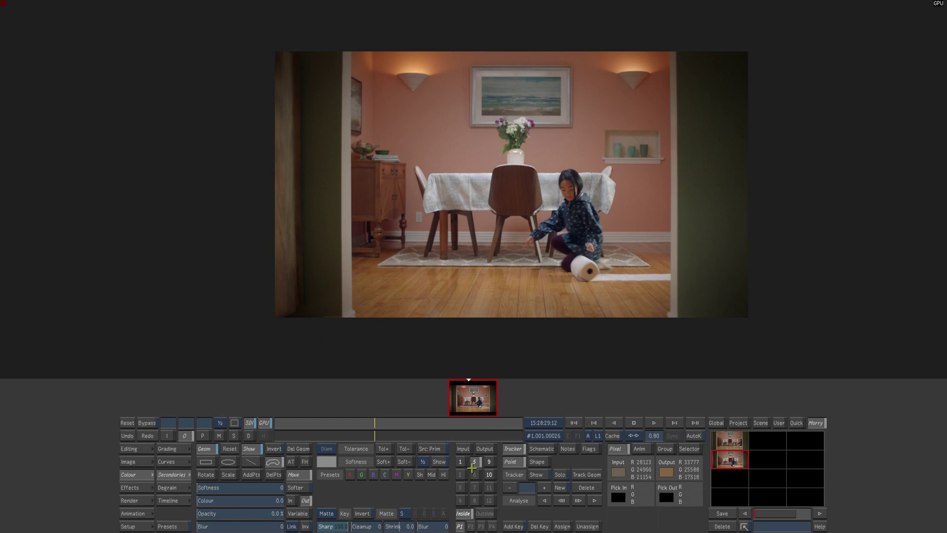
# - Look through secondary pages P2, P3 and P4, return to P1, and select secondary 5
pyautogui.click(470, 526)
pyautogui.click(481, 526)
pyautogui.click(491, 525)
pyautogui.click(460, 526)
pyautogui.click(475, 461)
# - Draw an ellipse around the girl's face in secondary 5 on the shot's first frame
pyautogui.moveTo(386, 422); pyautogui.dragTo(250, 432)
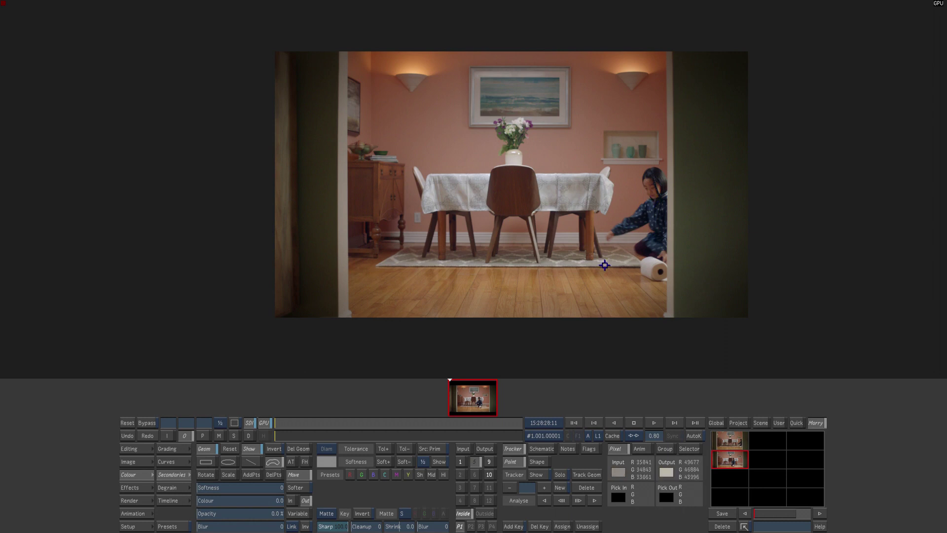
pyautogui.scroll(5, 604, 261)
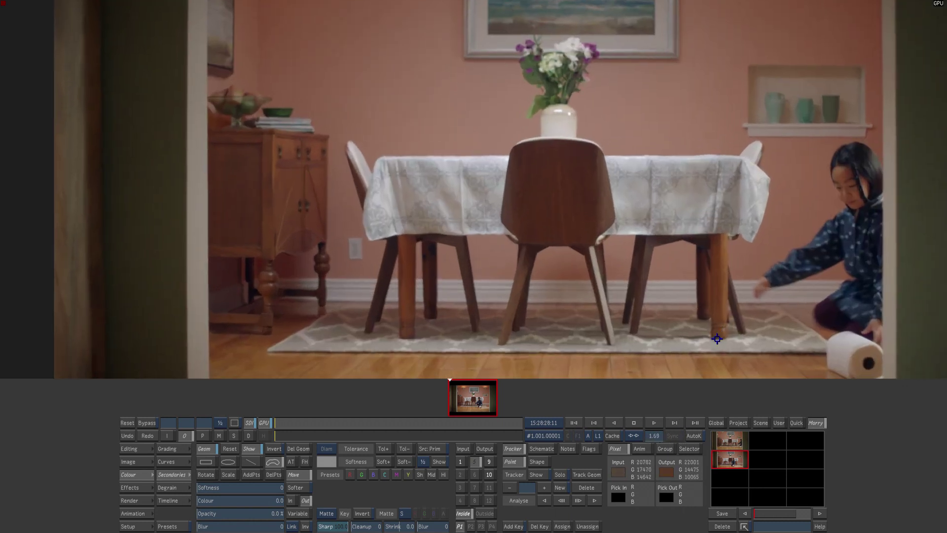
pyautogui.moveTo(721, 335); pyautogui.dragTo(427, 307)
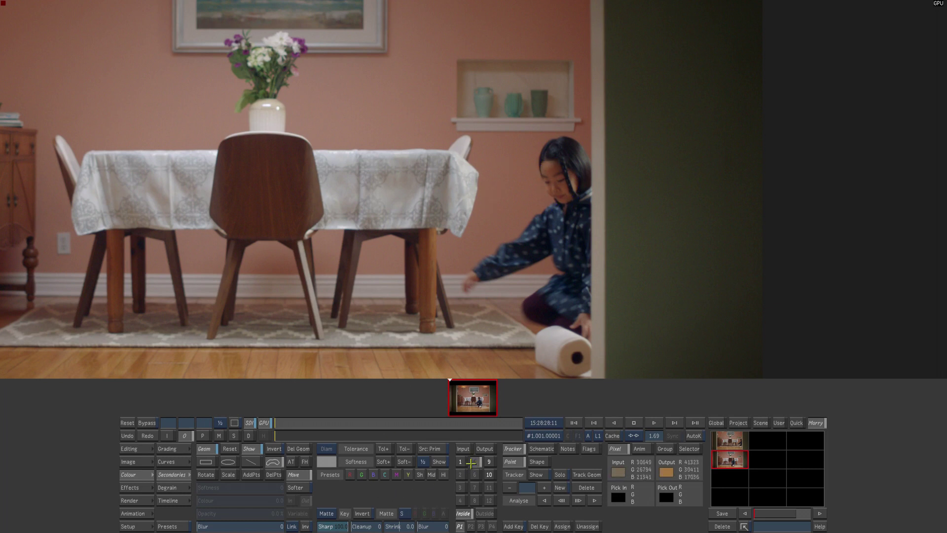
pyautogui.click(226, 461)
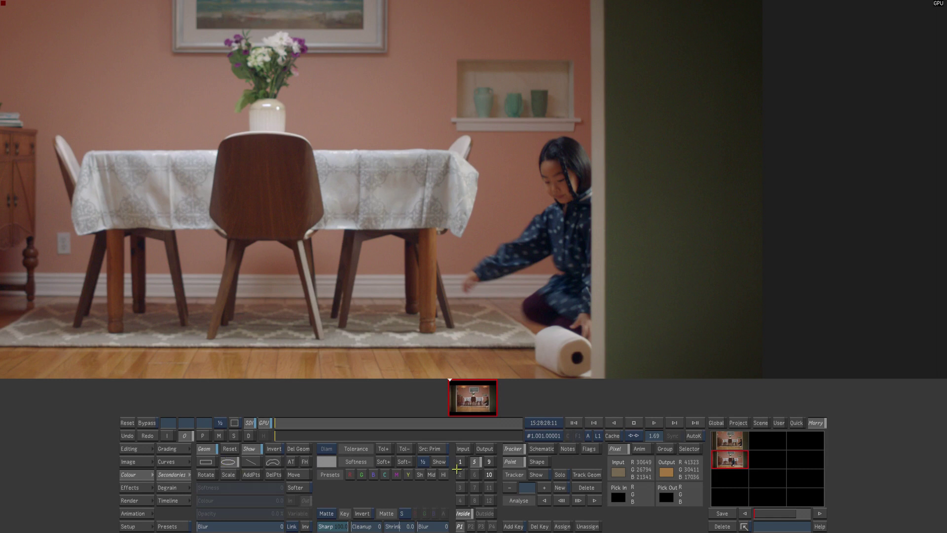
pyautogui.click(474, 461)
pyautogui.moveTo(563, 181); pyautogui.dragTo(588, 214)
pyautogui.moveTo(564, 173); pyautogui.dragTo(582, 190)
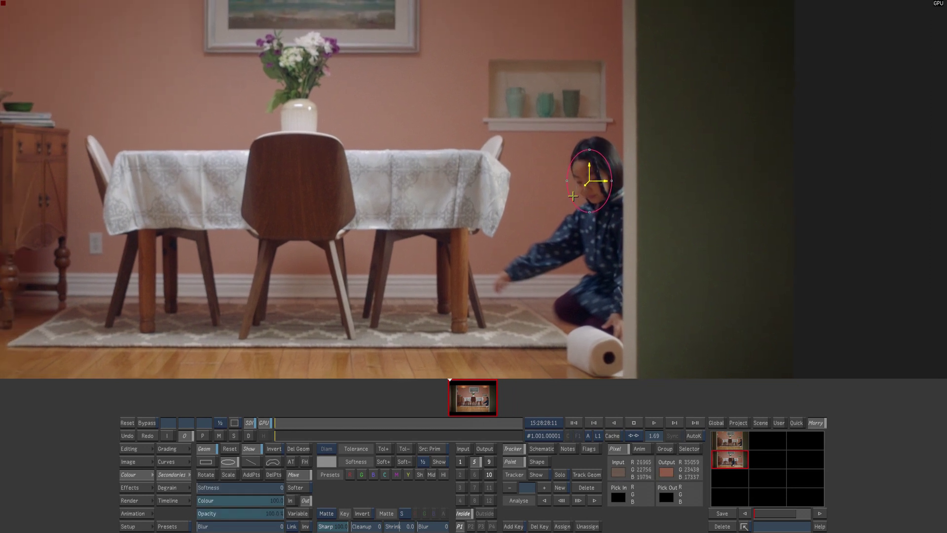
# - Track the face ellipse forward through the shot with the Shape tracker, and return to the first frame
pyautogui.click(536, 462)
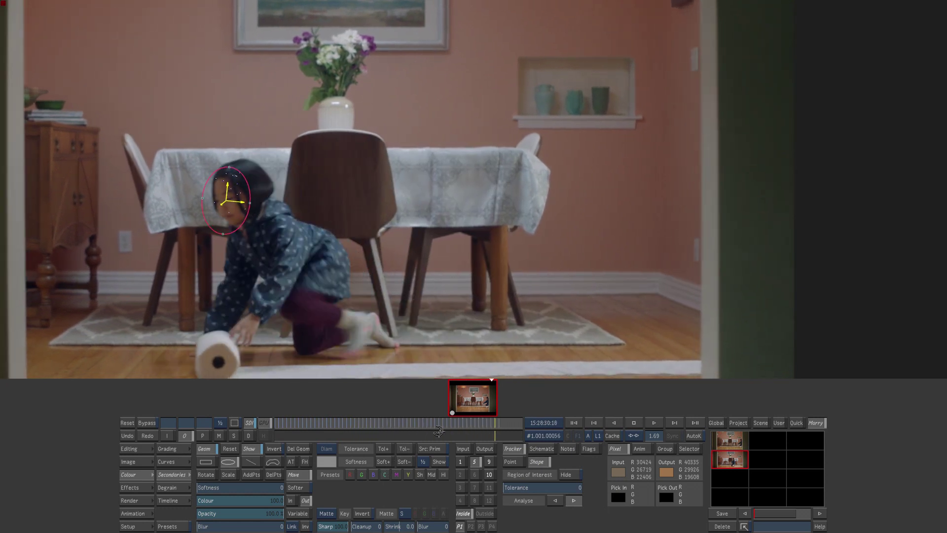
pyautogui.moveTo(477, 419); pyautogui.dragTo(224, 422)
# - Arrange the Tracker Axis 1 and Circle 1 nodes in a vertical line in the schematic
pyautogui.press('Tab')
pyautogui.moveTo(11, 162); pyautogui.dragTo(63, 157)
pyautogui.press('Tab')
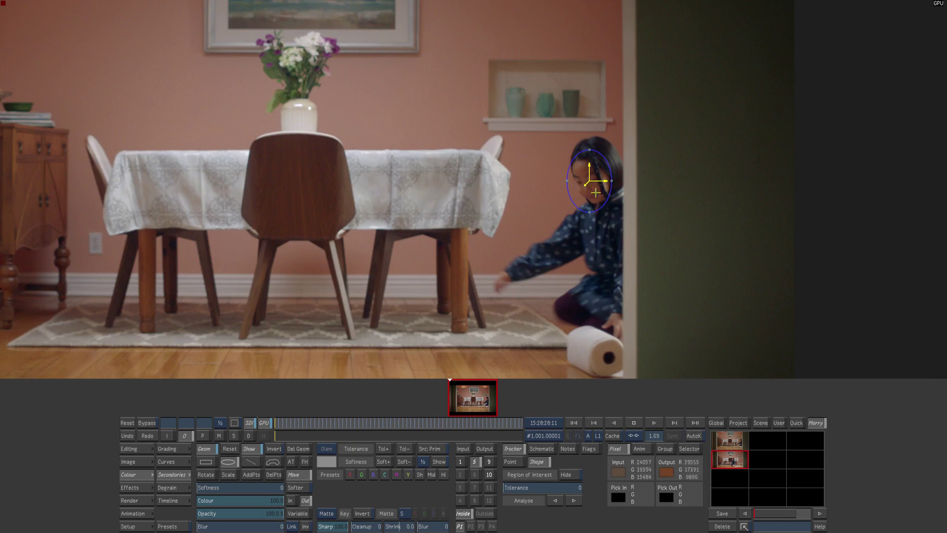
pyautogui.press('Tab')
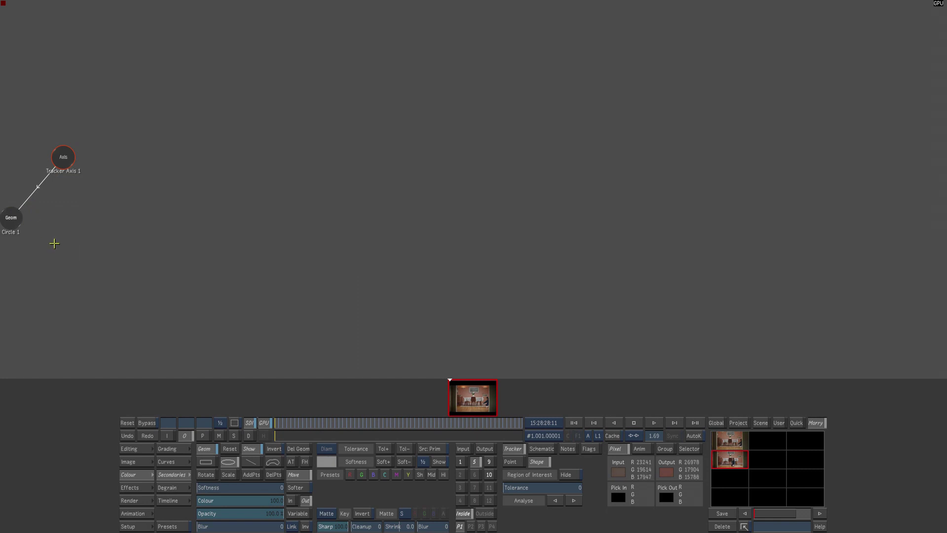
pyautogui.press('Tab')
pyautogui.press('Tab')
pyautogui.moveTo(9, 222); pyautogui.dragTo(63, 230)
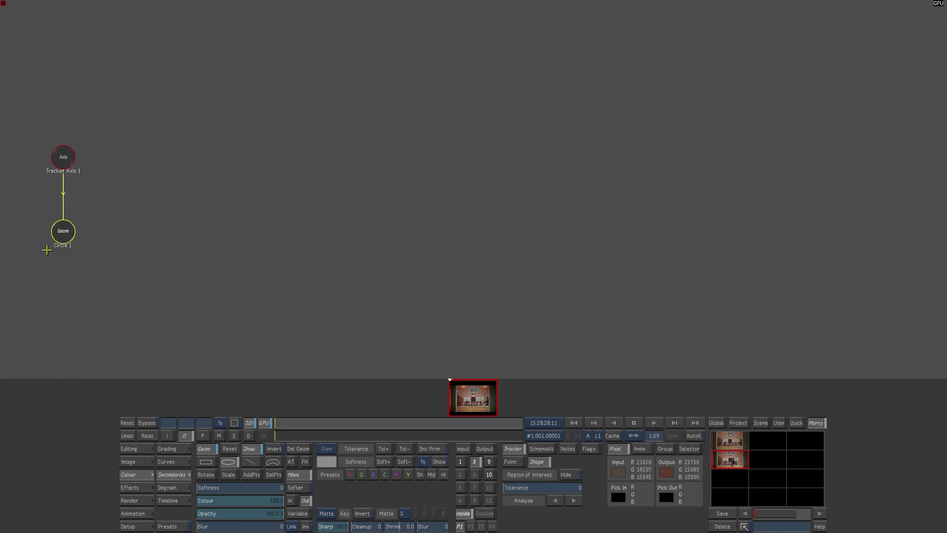
# - Hide the Circle 1 shape in the schematic, adjust the node positions, and return to the image view
pyautogui.press('h')
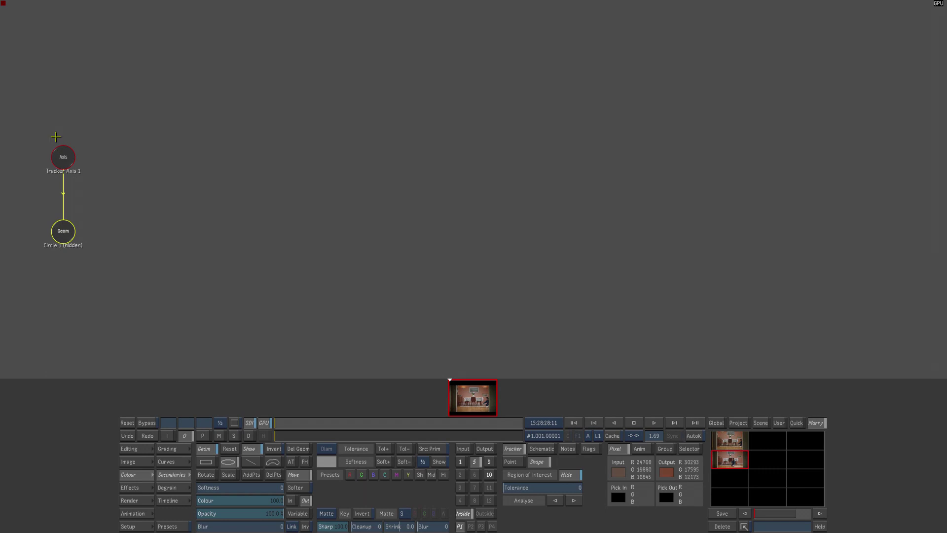
pyautogui.moveTo(68, 166); pyautogui.dragTo(101, 172)
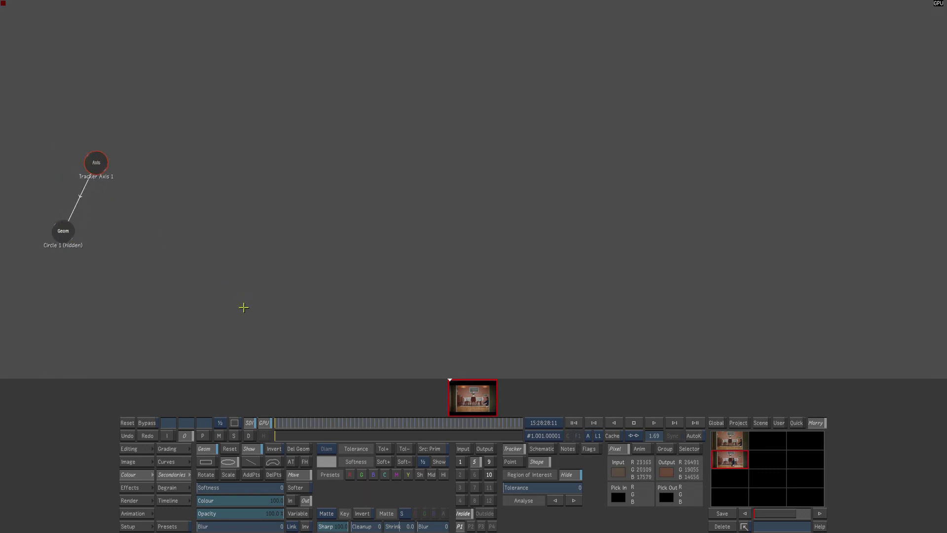
pyautogui.click(60, 230)
pyautogui.hotkey('ctrl', 'z')
pyautogui.moveTo(59, 231); pyautogui.dragTo(59, 235)
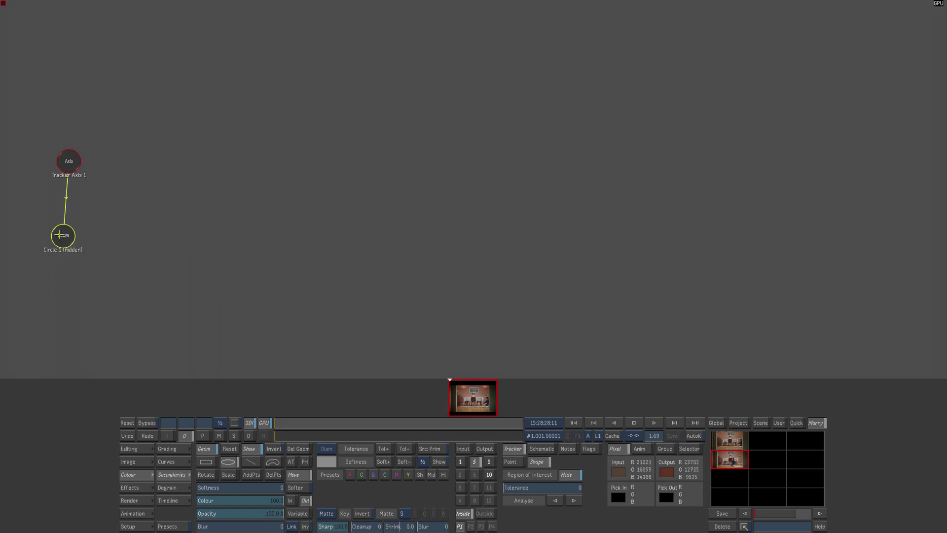
pyautogui.press('Tab')
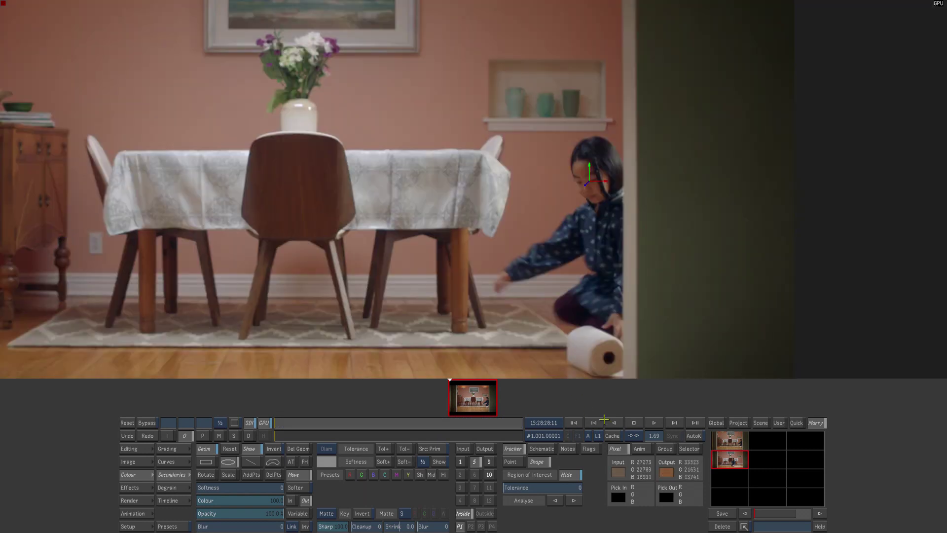
# - Draw a closed freeform shape around the girl's face in secondary 5
pyautogui.moveTo(652, 432); pyautogui.dragTo(676, 429)
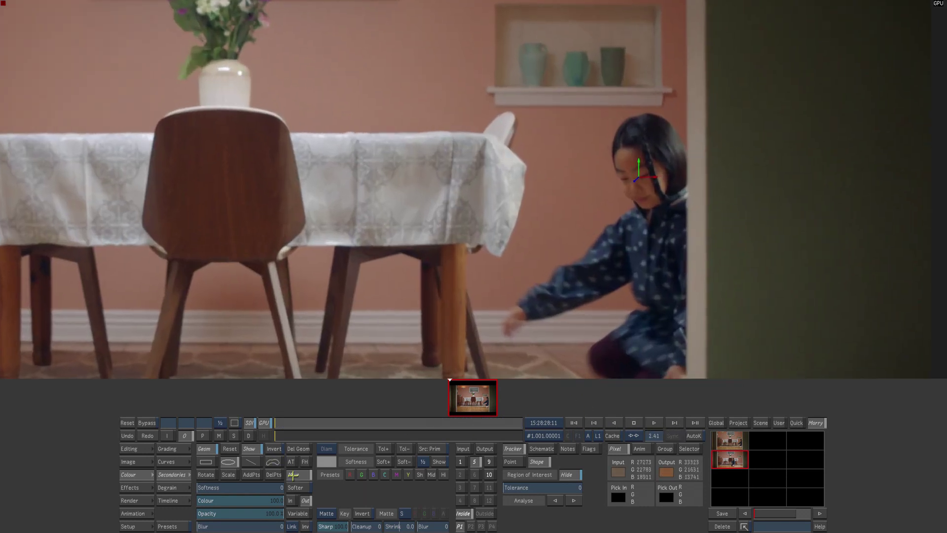
pyautogui.click(268, 460)
pyautogui.moveTo(617, 148)
pyautogui.mouseDown()
pyautogui.moveTo(646, 150)
pyautogui.moveTo(658, 201)
pyautogui.moveTo(632, 203)
pyautogui.moveTo(613, 165)
pyautogui.moveTo(619, 149)
pyautogui.mouseUp()
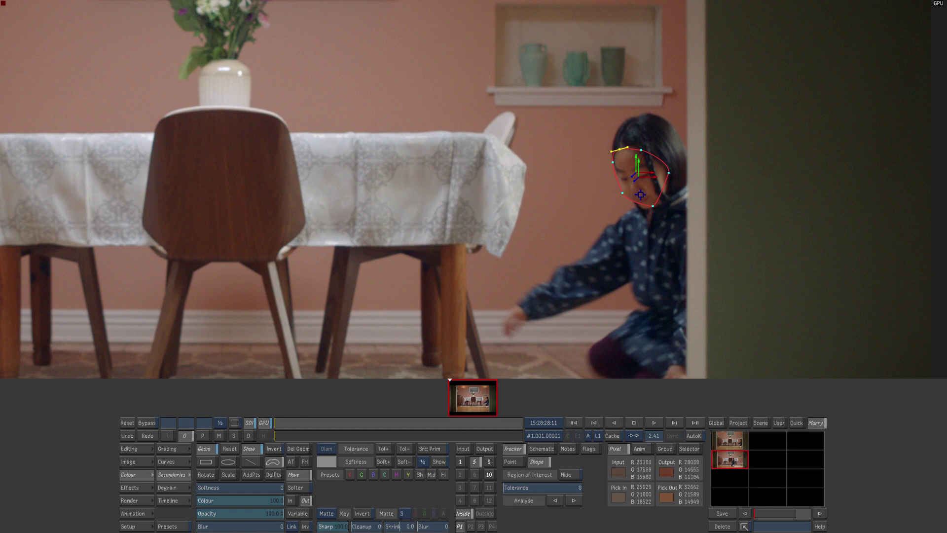
# - Add a control point to the freeform shape at the girl's chin, try the point deletion mode, and return to Move mode
pyautogui.press('a')
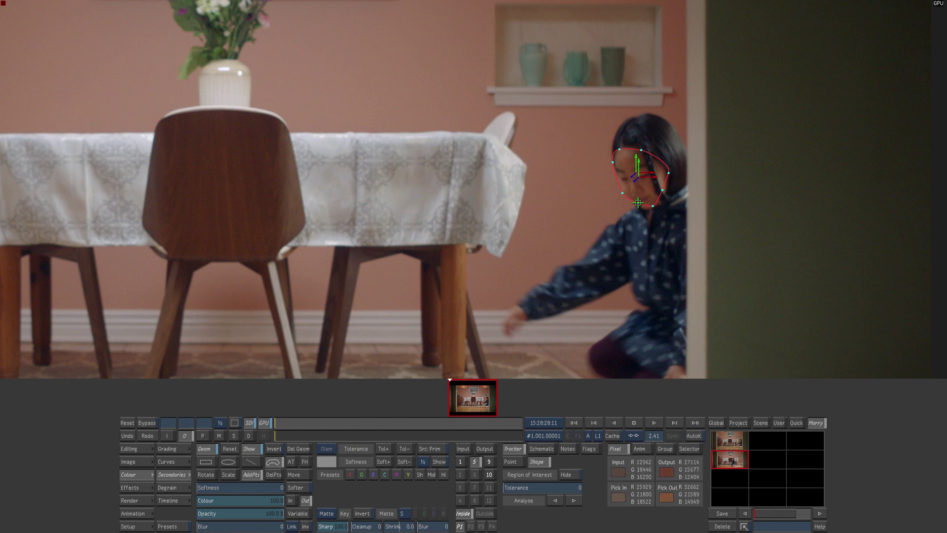
pyautogui.press('d')
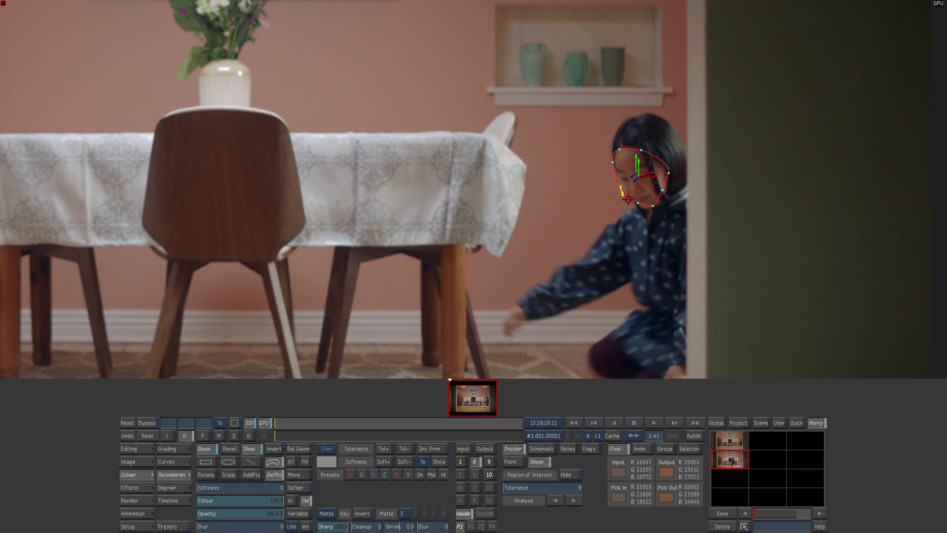
pyautogui.click(288, 478)
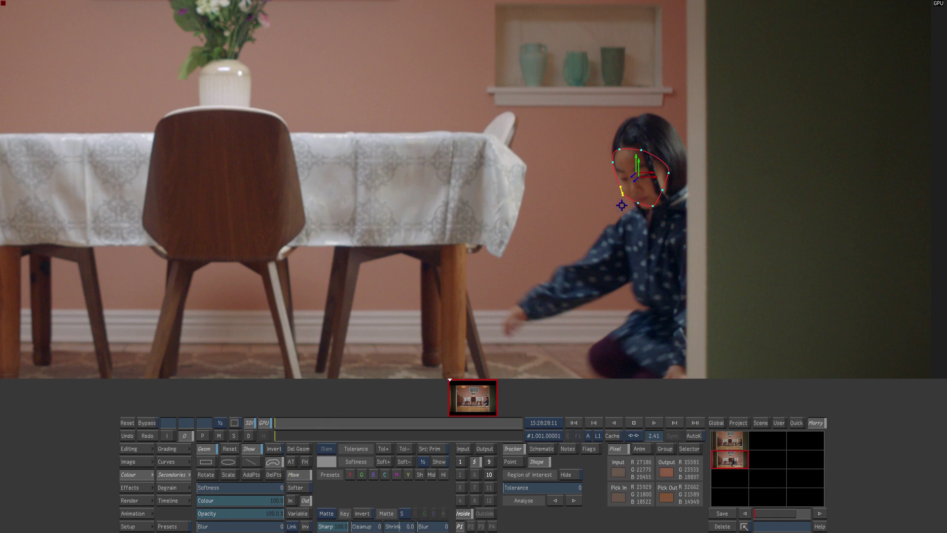
# - Rearrange the schematic so that Tracker Axis 1 and its child Axis 2 sit side by side, and return to the image view
pyautogui.press('s')
pyautogui.moveTo(63, 163); pyautogui.dragTo(34, 167)
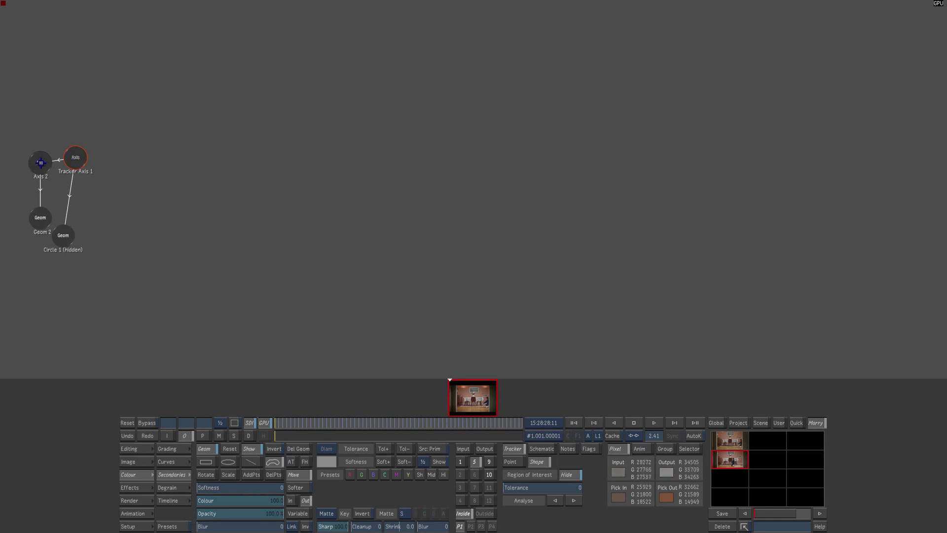
pyautogui.press('Escape')
# - Move the entire freeform shape back over the girl's face and deselect it
pyautogui.click(588, 148)
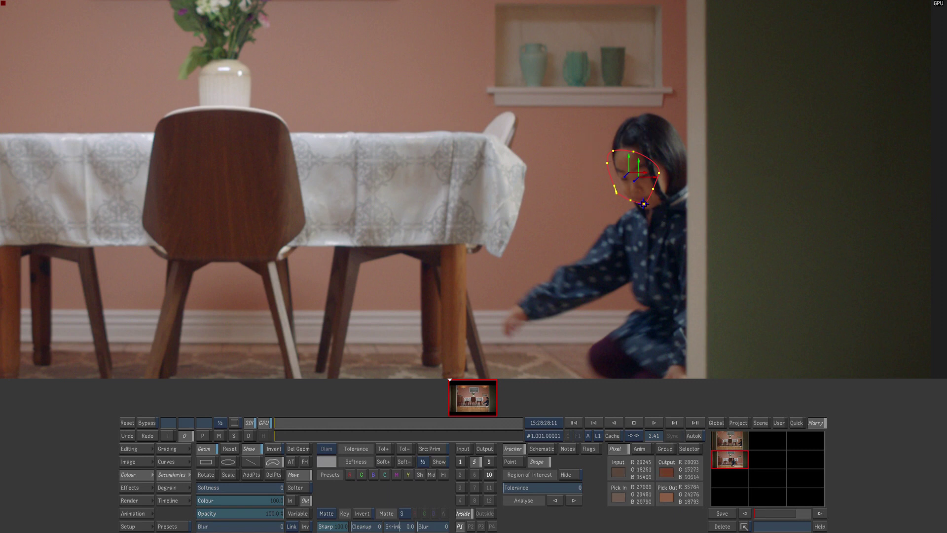
pyautogui.moveTo(642, 203); pyautogui.dragTo(653, 206)
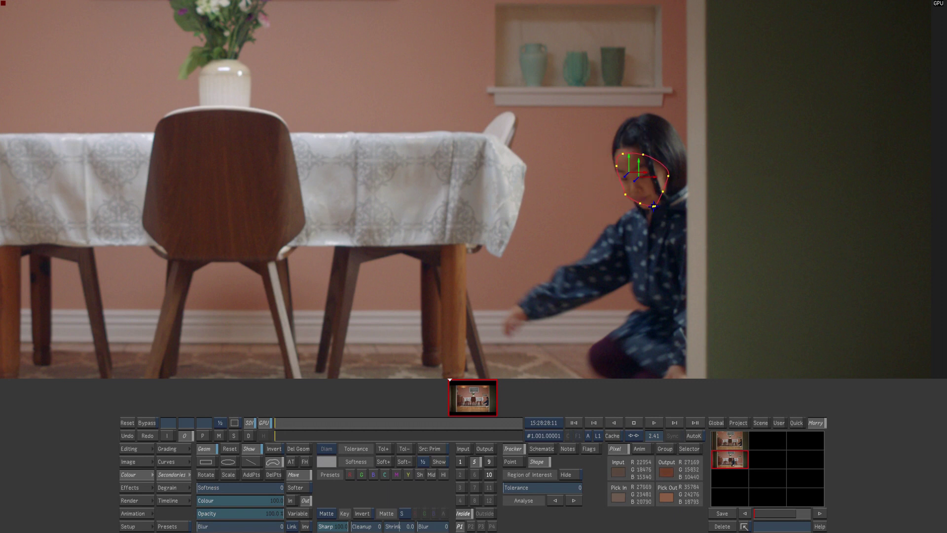
pyautogui.click(631, 228)
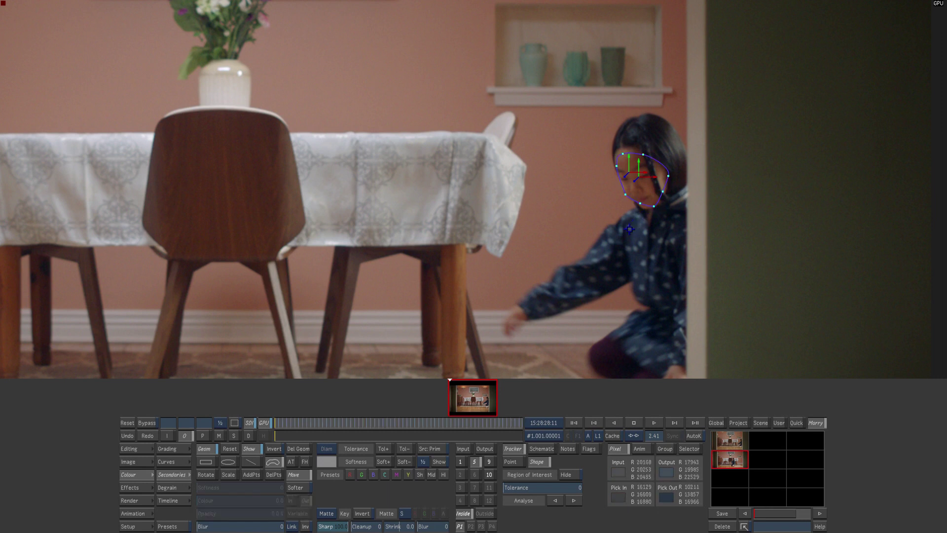
# - Refine the forehead, chin and temple points of the freeform shape to fit the face, and go to the first frame
pyautogui.click(618, 157)
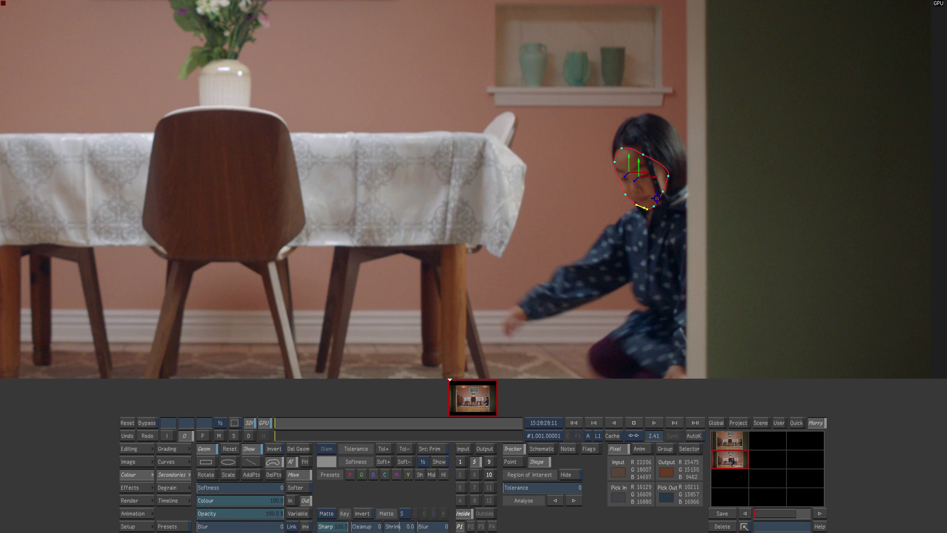
pyautogui.moveTo(668, 176); pyautogui.dragTo(667, 166)
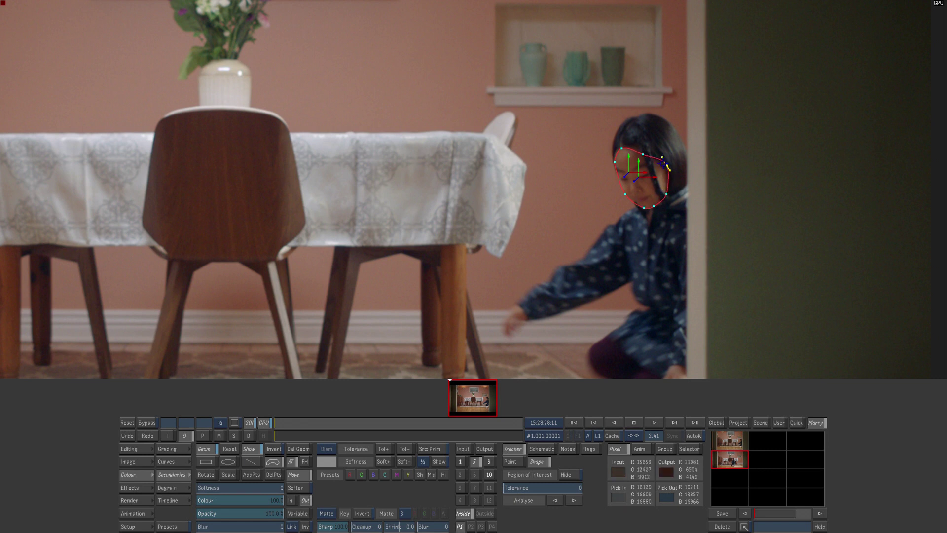
pyautogui.moveTo(277, 422); pyautogui.dragTo(247, 433)
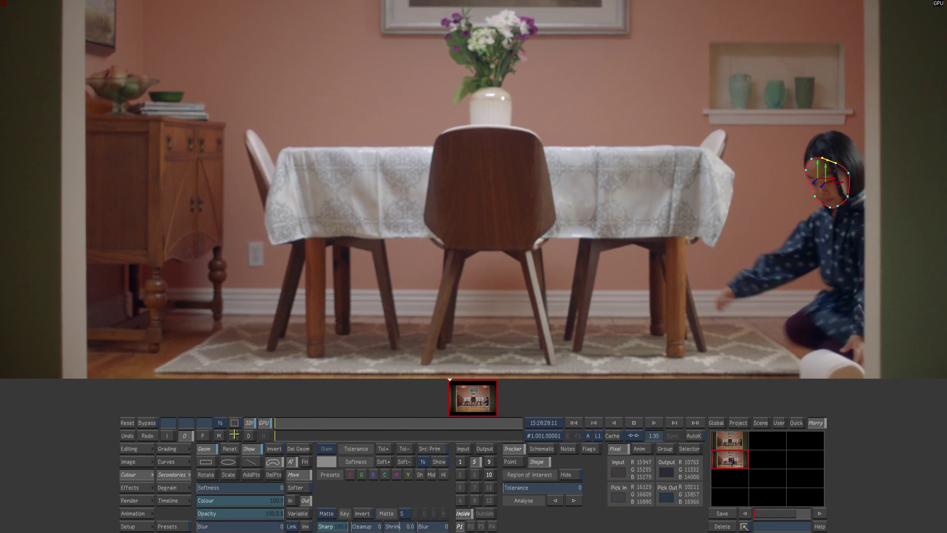
# - Enable auto-keying and, at frame 9, reposition the whole freeform shape over the girl's face and adjust its forehead and chin points
pyautogui.scroll(2, 684, 324)
pyautogui.scroll(2, 687, 417)
pyautogui.click(693, 435)
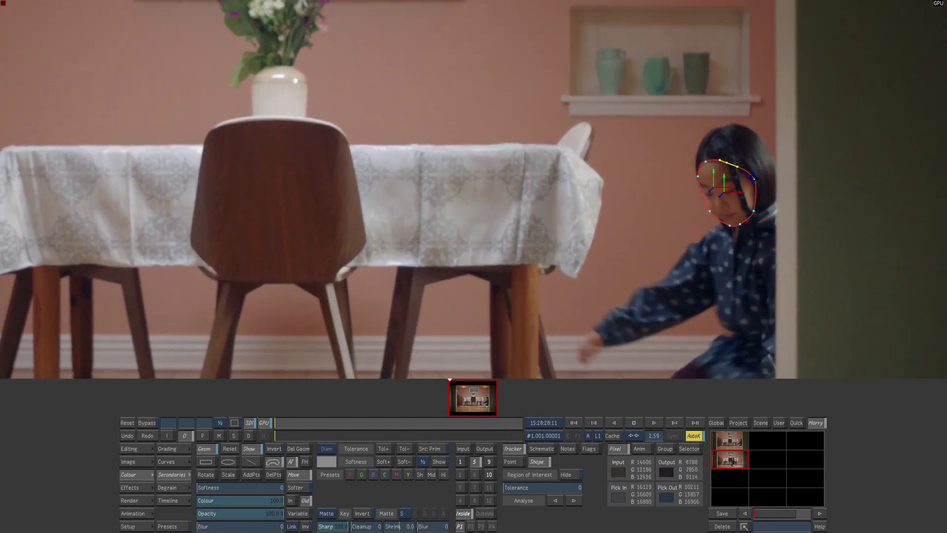
pyautogui.click(279, 423)
pyautogui.moveTo(278, 422); pyautogui.dragTo(307, 422)
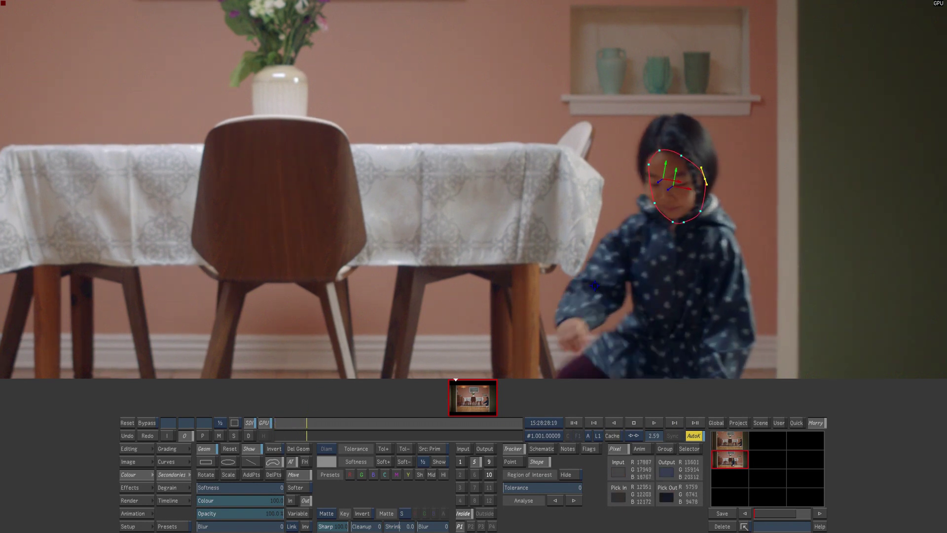
pyautogui.moveTo(623, 124); pyautogui.dragTo(727, 252)
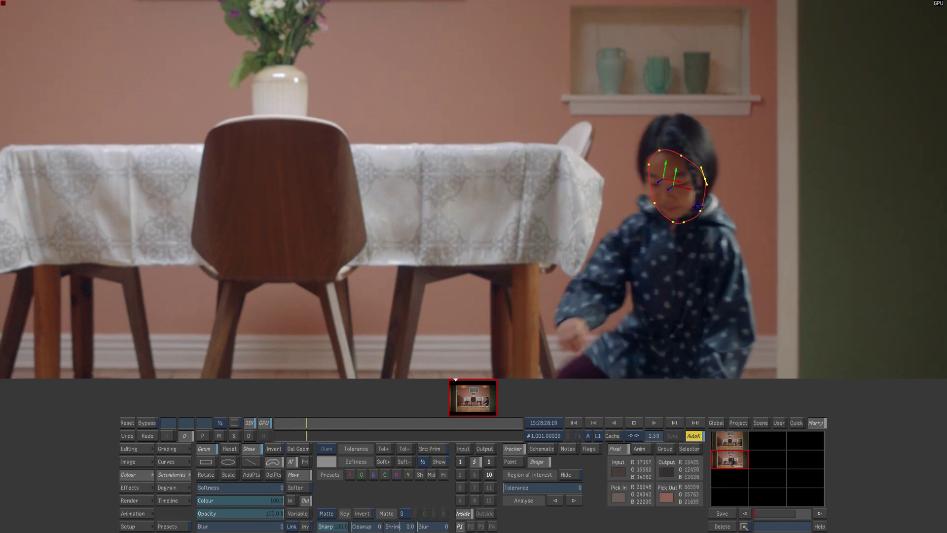
pyautogui.moveTo(698, 210); pyautogui.dragTo(692, 206)
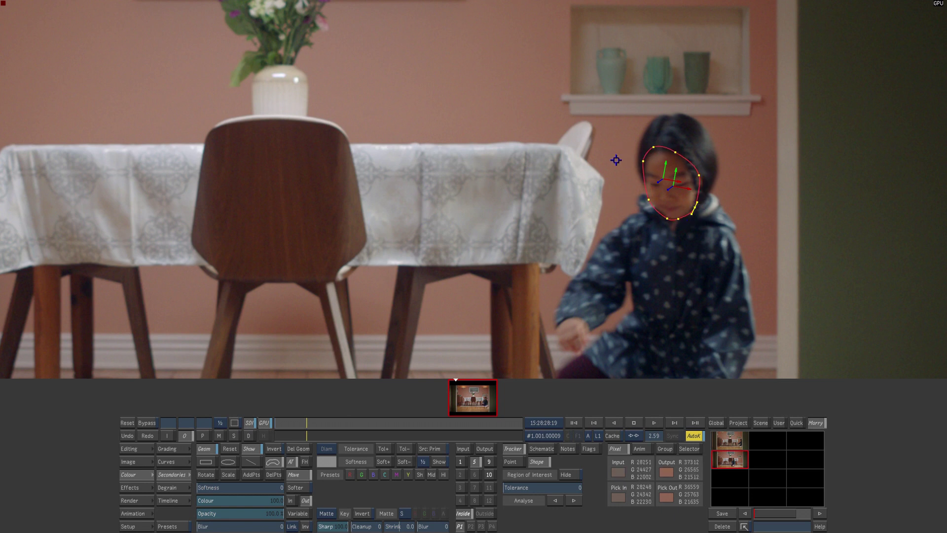
pyautogui.click(653, 144)
pyautogui.click(653, 147)
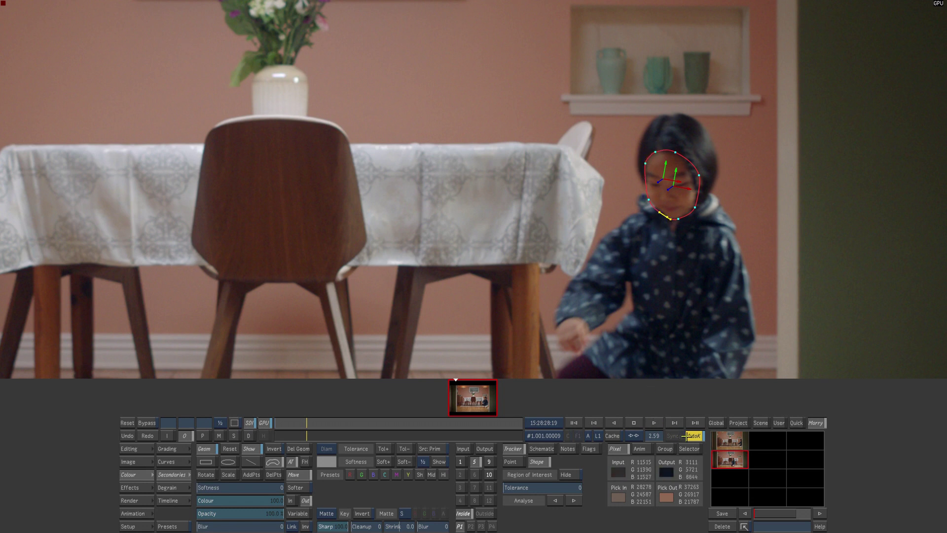
# - Adjust the shape's temple point at frame 21 and its forehead points at frame 41 to follow the face
pyautogui.moveTo(304, 420); pyautogui.dragTo(354, 421)
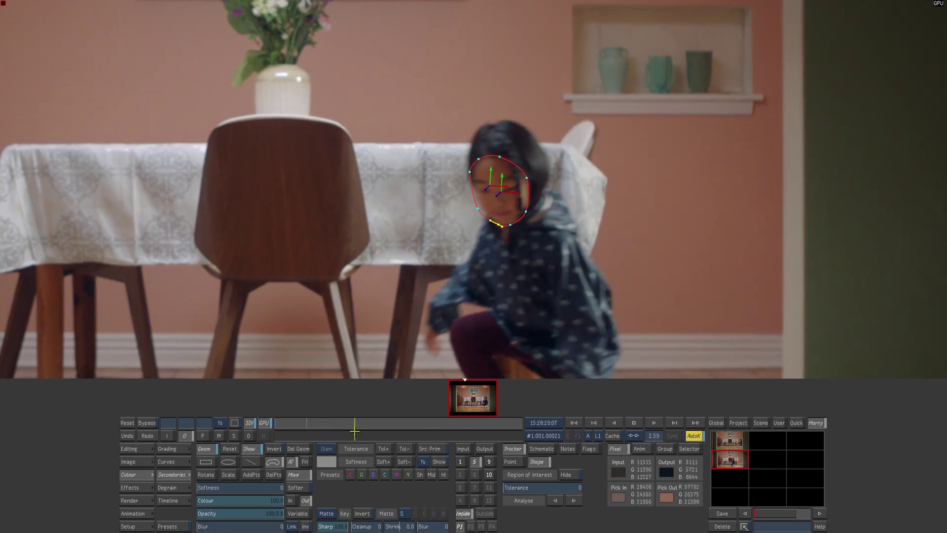
pyautogui.click(527, 176)
pyautogui.moveTo(354, 424); pyautogui.dragTo(434, 424)
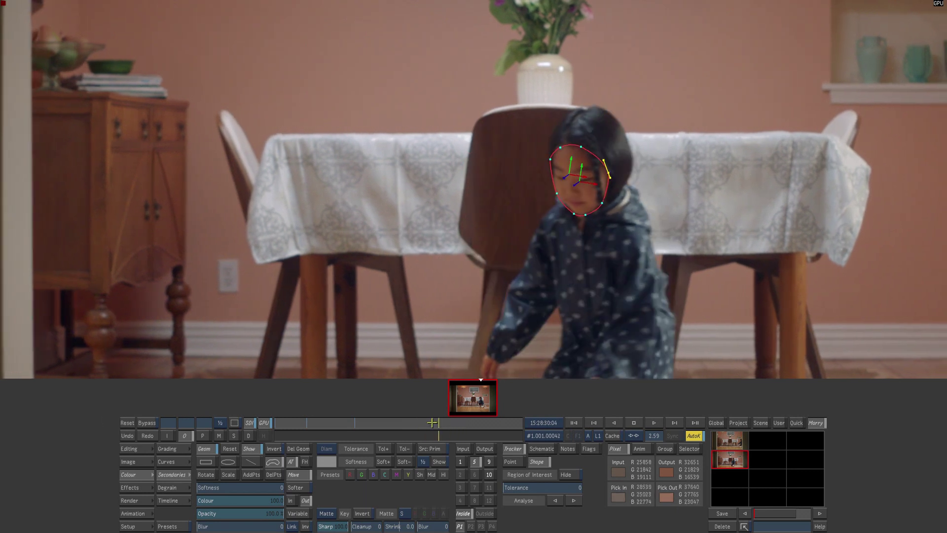
pyautogui.moveTo(556, 161); pyautogui.dragTo(562, 147)
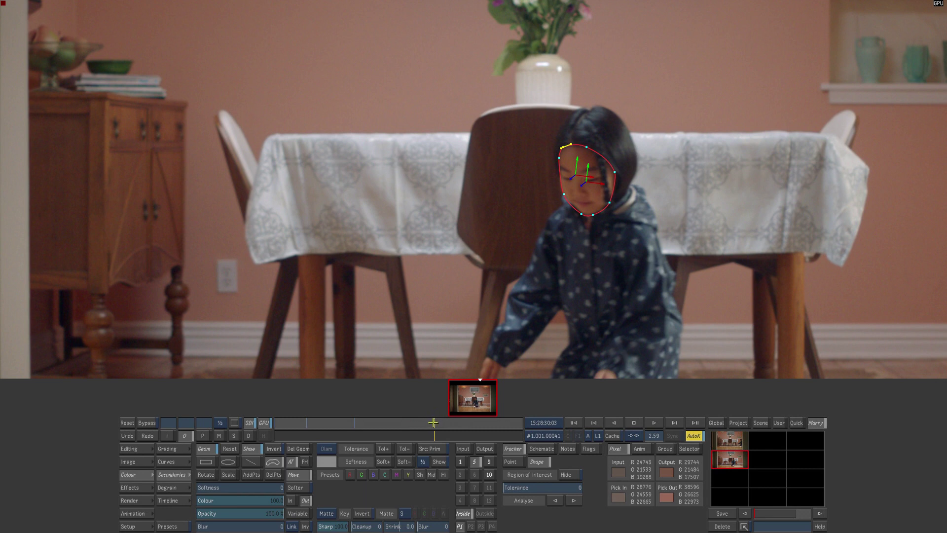
# - Move the shape's jaw point outwards at frame 52, check frame 46 and turn auto-keying off
pyautogui.moveTo(433, 422); pyautogui.dragTo(478, 422)
pyautogui.moveTo(408, 148); pyautogui.dragTo(462, 233)
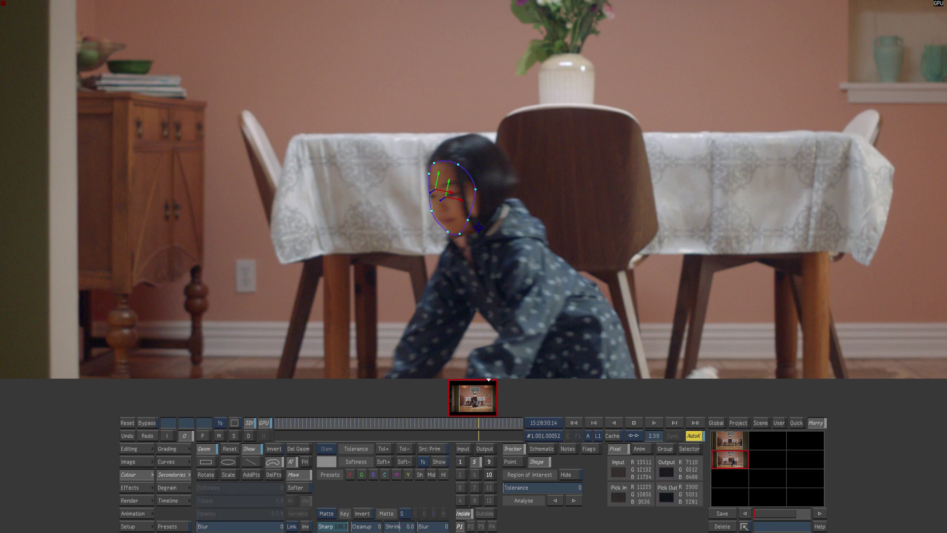
pyautogui.click(478, 218)
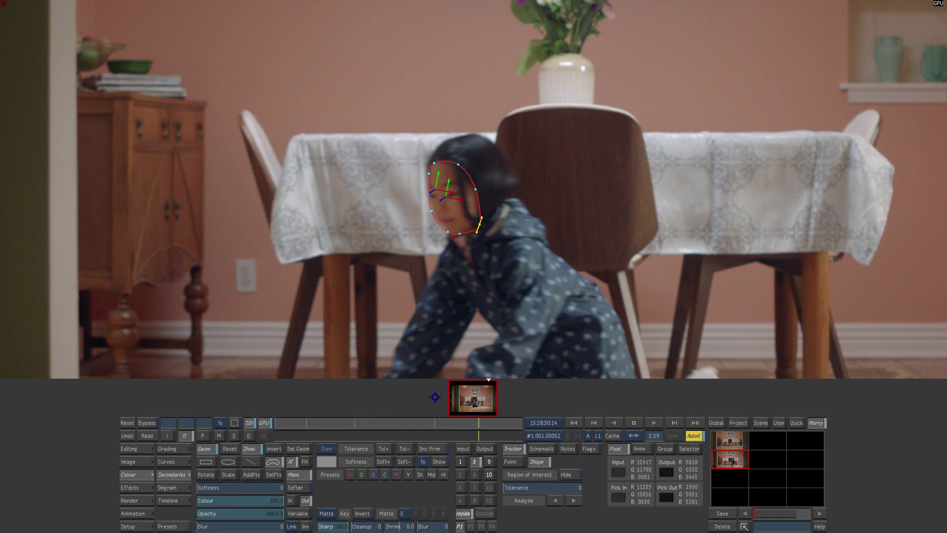
pyautogui.moveTo(480, 424); pyautogui.dragTo(454, 427)
pyautogui.click(690, 435)
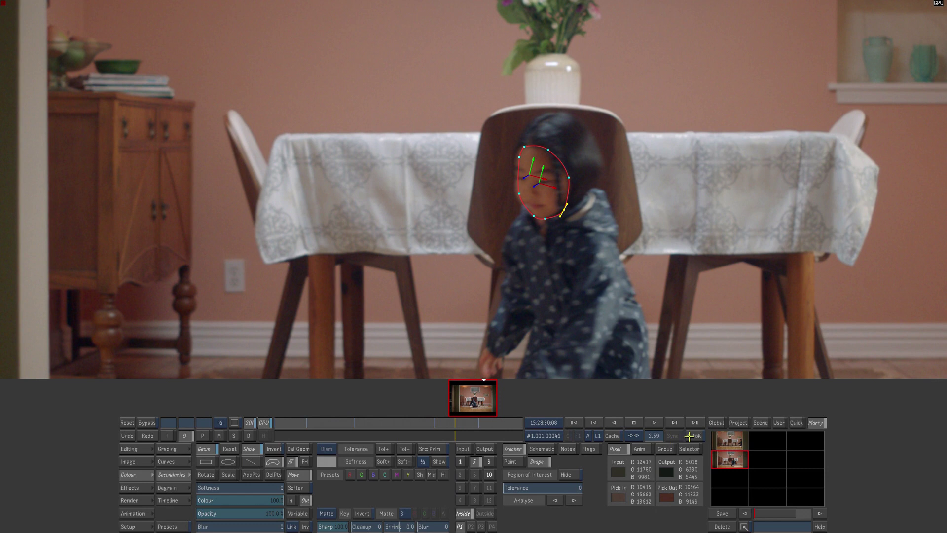
# - Display the matte, set the shape's blur to 23 and try its inner softness
pyautogui.click(219, 436)
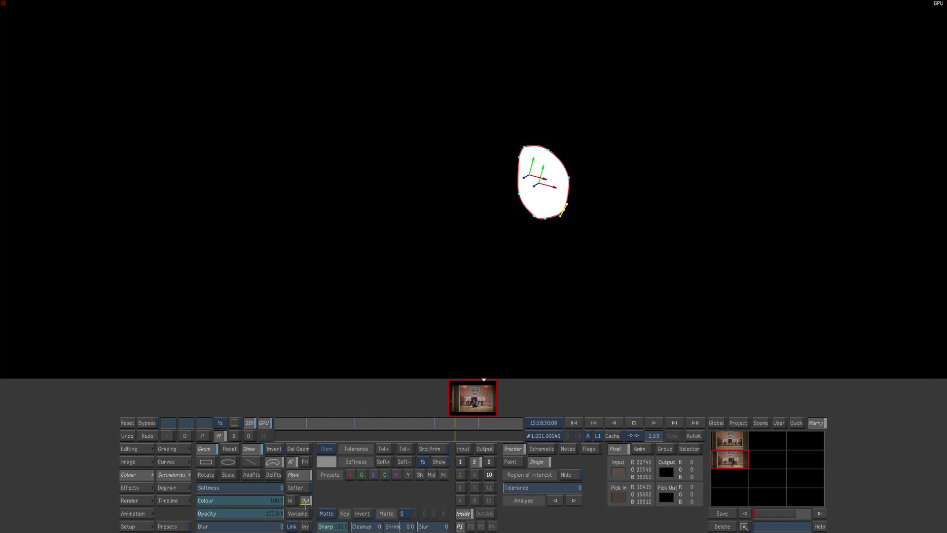
pyautogui.moveTo(240, 524); pyautogui.dragTo(248, 525)
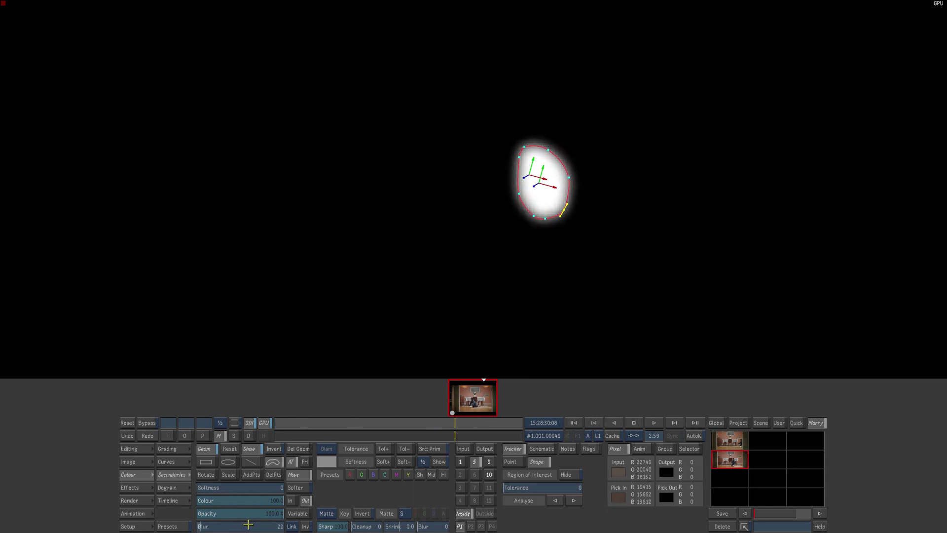
pyautogui.click(290, 500)
pyautogui.moveTo(257, 488)
pyautogui.mouseDown()
pyautogui.moveTo(280, 488)
pyautogui.moveTo(258, 488)
pyautogui.mouseUp()
pyautogui.click(302, 500)
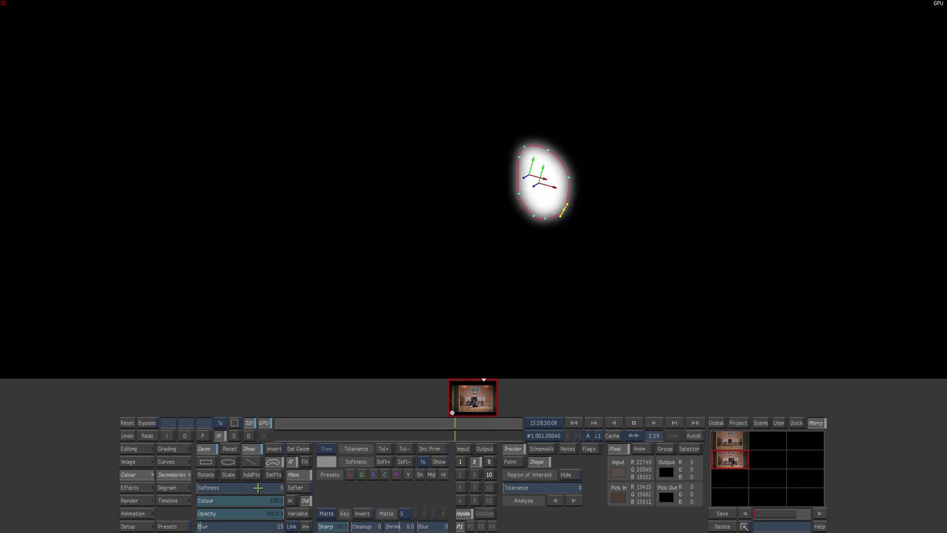
# - Try variable softness on individual points of the shape, and undo these softness changes
pyautogui.click(295, 513)
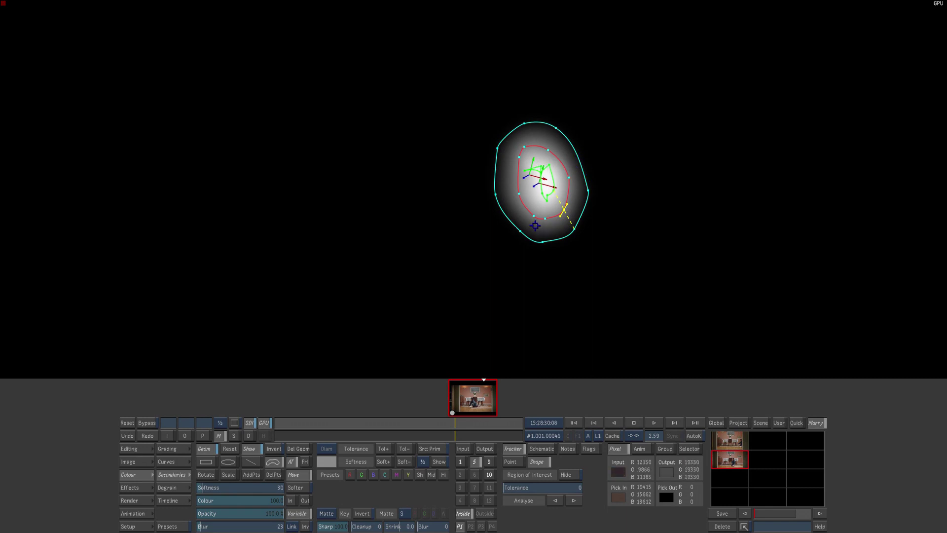
pyautogui.moveTo(587, 190)
pyautogui.mouseDown()
pyautogui.moveTo(575, 189)
pyautogui.moveTo(600, 186)
pyautogui.moveTo(575, 189)
pyautogui.moveTo(588, 190)
pyautogui.mouseUp()
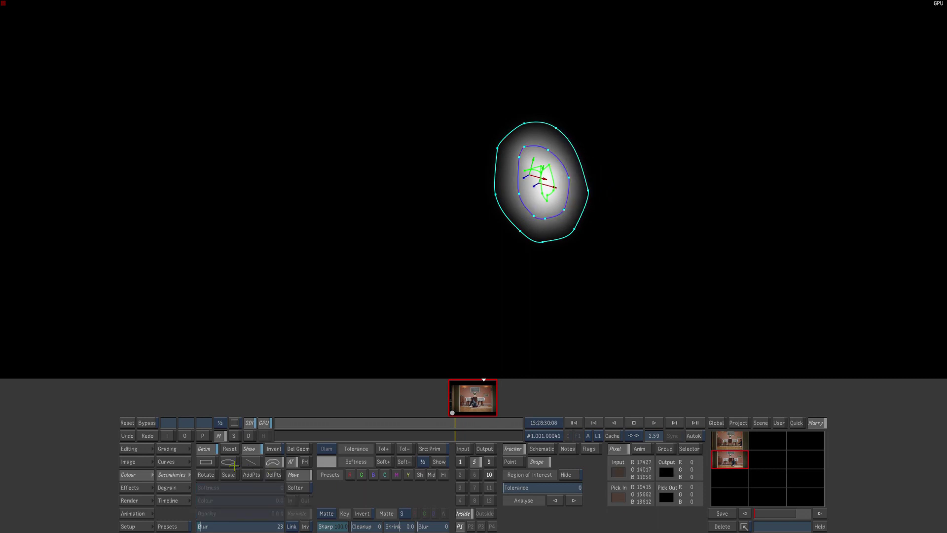
pyautogui.click(125, 435)
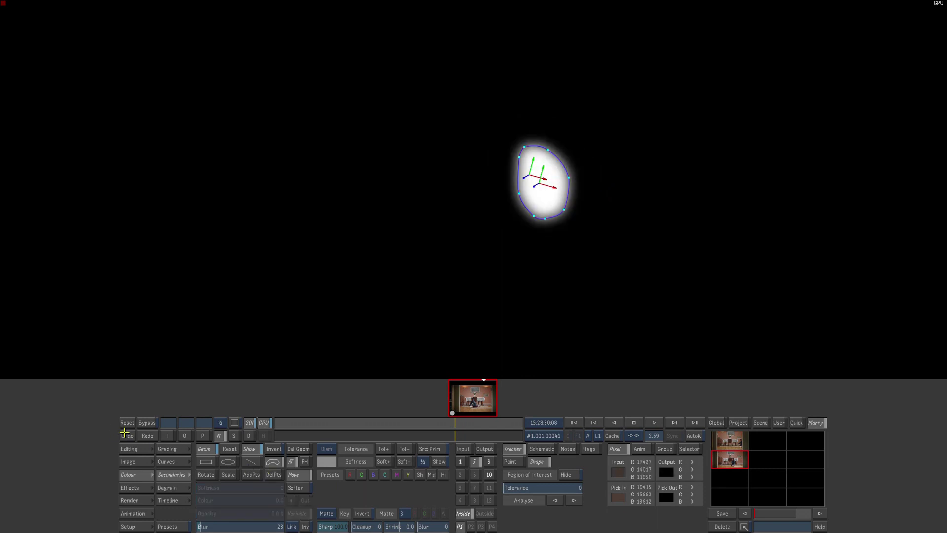
pyautogui.click(124, 435)
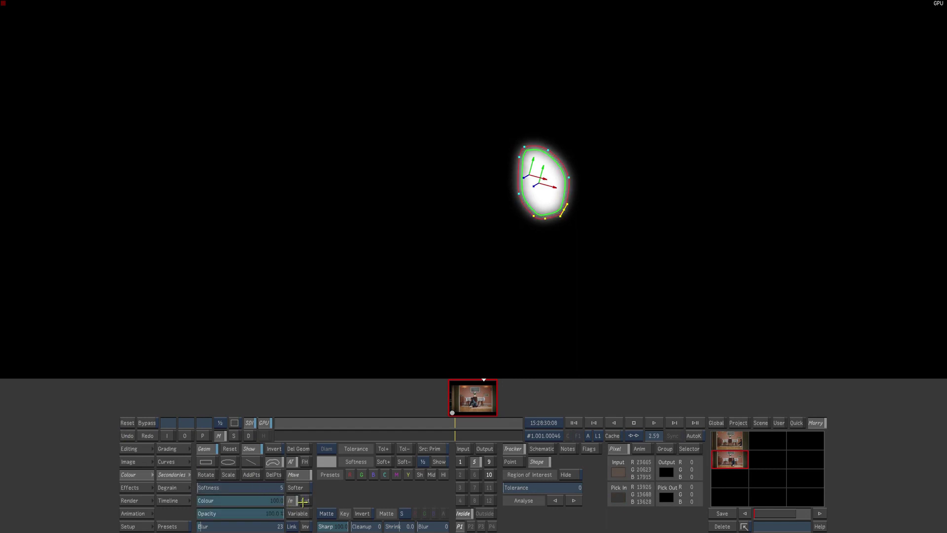
# - Apply outer softness of 19 to the shape and return to the output image
pyautogui.click(303, 500)
pyautogui.moveTo(265, 488)
pyautogui.mouseDown()
pyautogui.moveTo(252, 488)
pyautogui.moveTo(259, 489)
pyautogui.mouseUp()
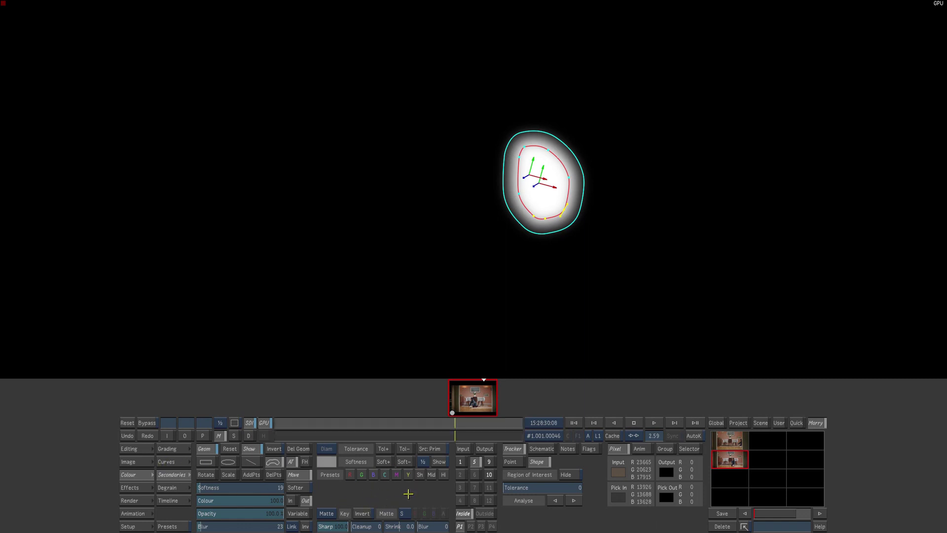
pyautogui.click(184, 436)
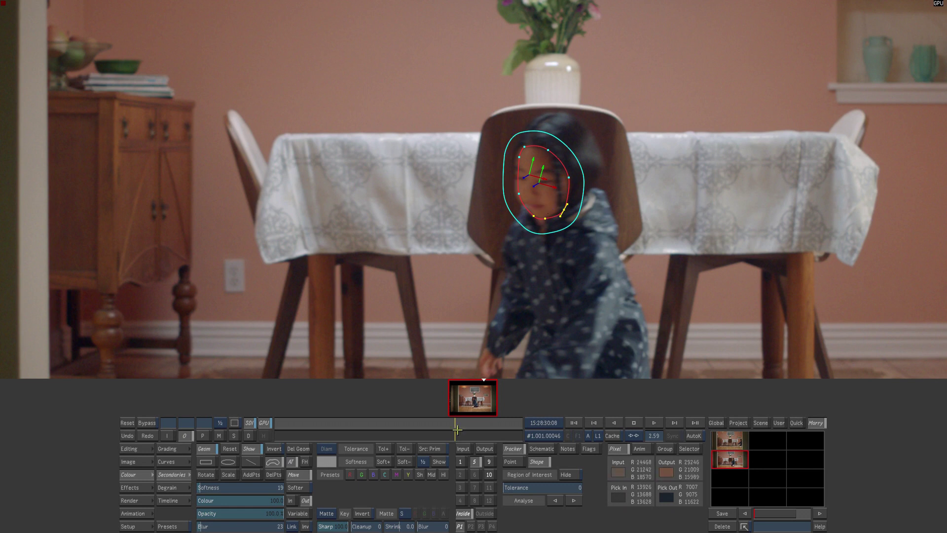
# - With auto-keying on, move the shape's chin, cheek and forehead-side points outwards at frame 46, and turn auto-keying off again
pyautogui.scroll(5, 650, 436)
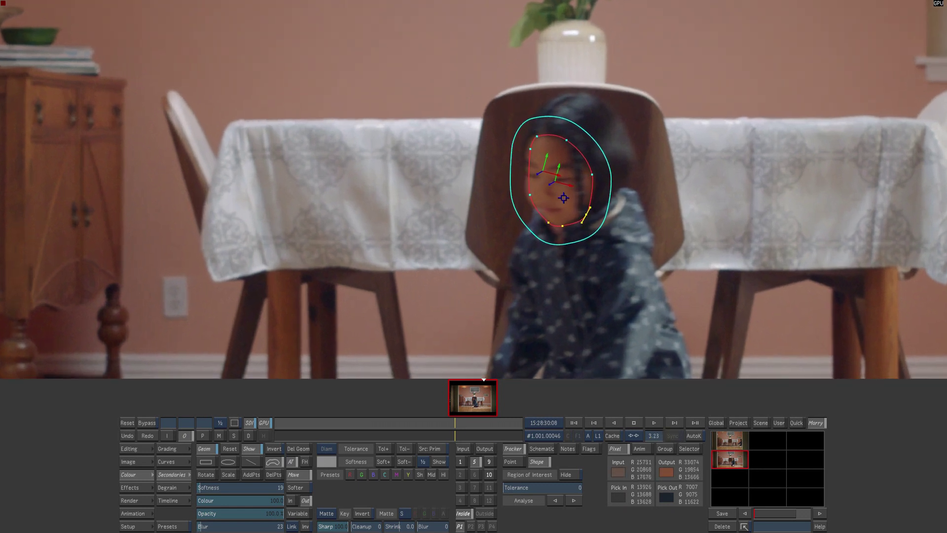
pyautogui.keyDown('shift'); pyautogui.click(529, 195); pyautogui.keyUp('shift')
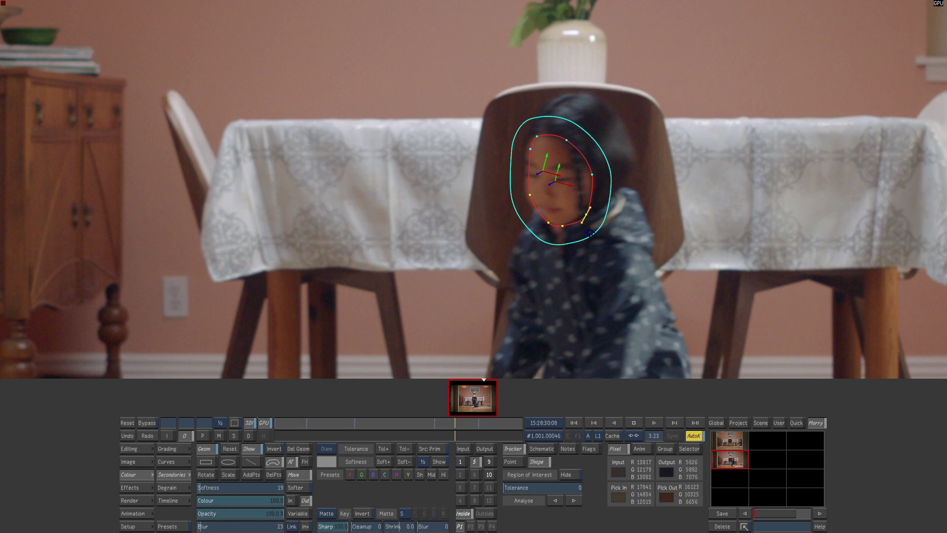
pyautogui.click(433, 424)
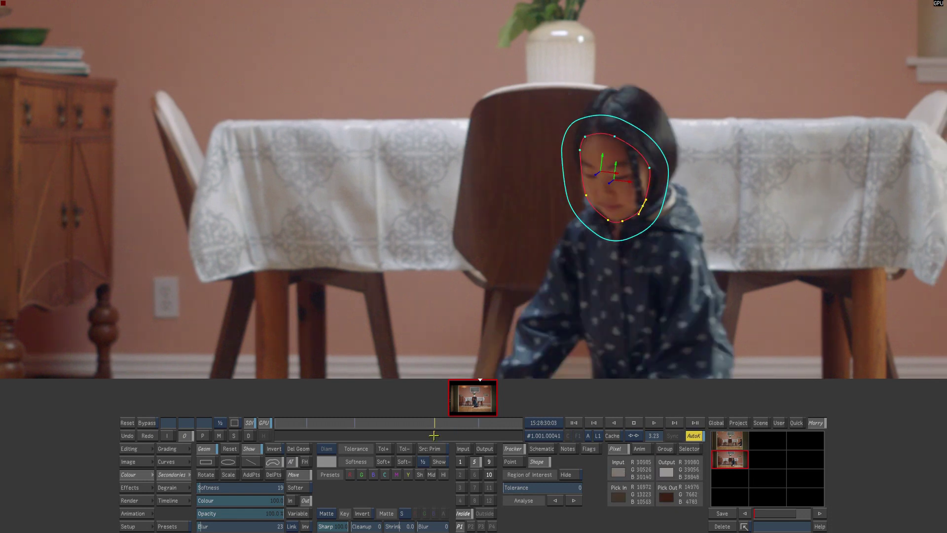
pyautogui.moveTo(435, 423); pyautogui.dragTo(454, 423)
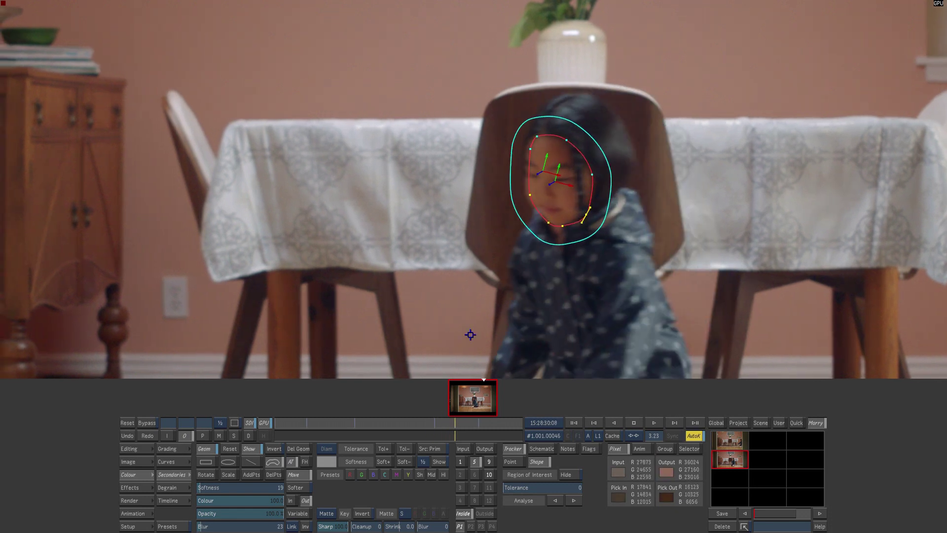
pyautogui.moveTo(527, 193); pyautogui.dragTo(524, 194)
pyautogui.moveTo(530, 148); pyautogui.dragTo(524, 148)
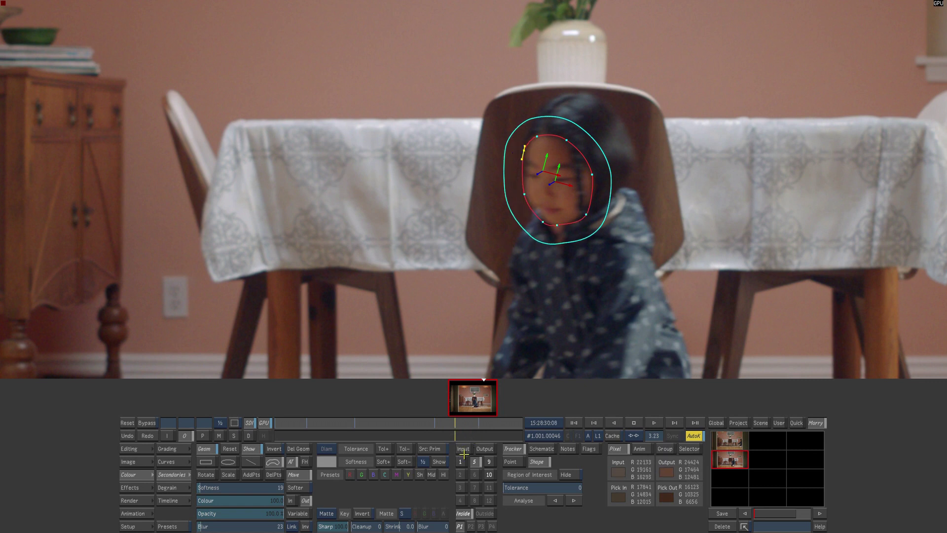
pyautogui.click(697, 440)
# - Sample the girl's skin tone with the Diamond keyer, inspect the matte and return to the output image
pyautogui.click(325, 461)
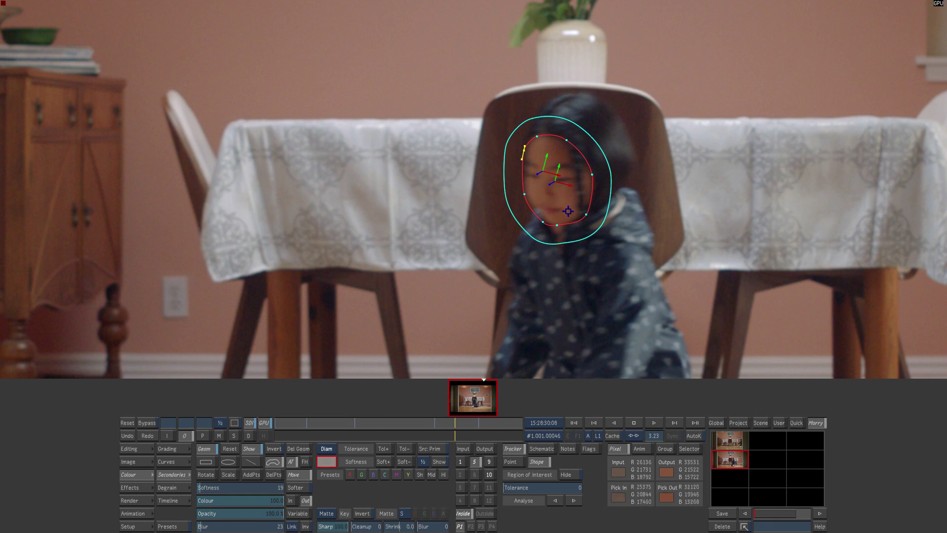
pyautogui.click(218, 435)
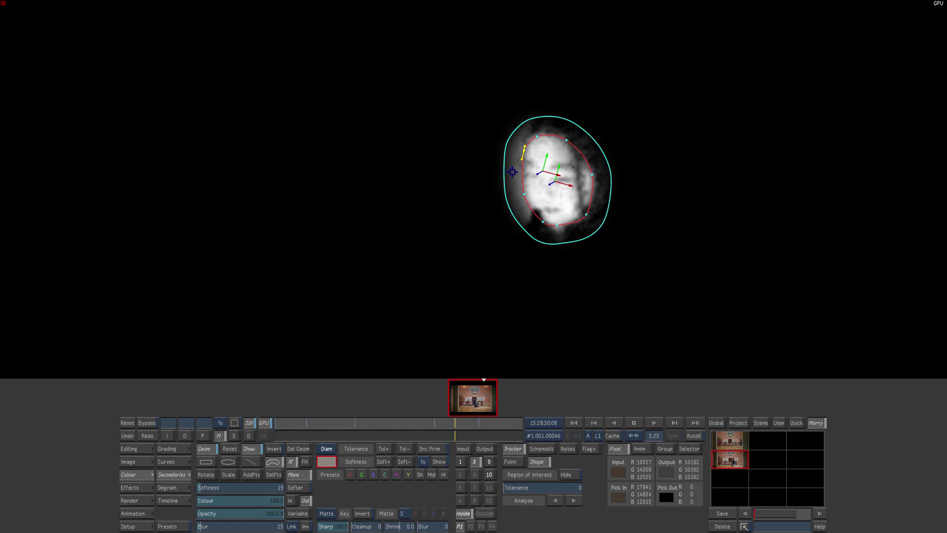
pyautogui.click(184, 435)
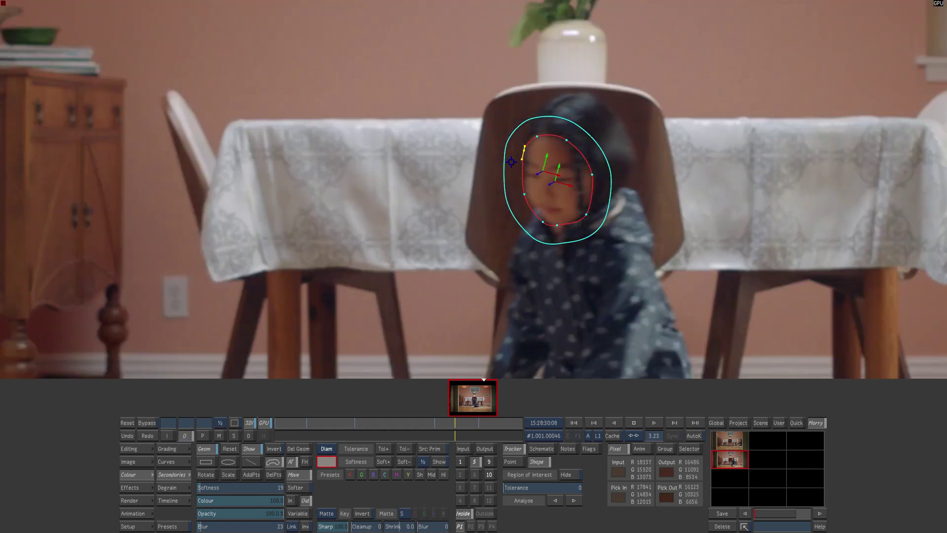
# - Display the matte, switch the keyer to HLS and sample the skin on the girl's lower face
pyautogui.click(219, 434)
pyautogui.click(325, 448)
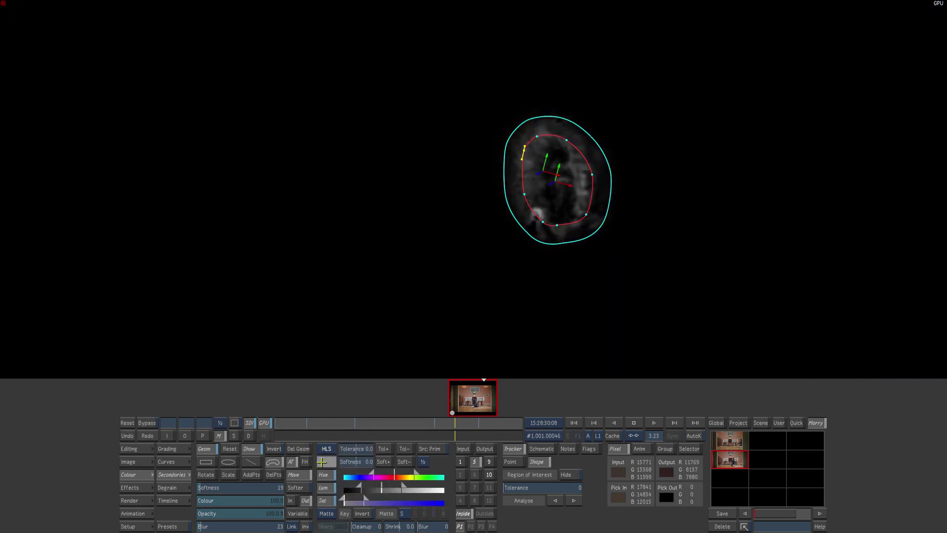
pyautogui.click(327, 461)
pyautogui.click(564, 202)
pyautogui.click(563, 213)
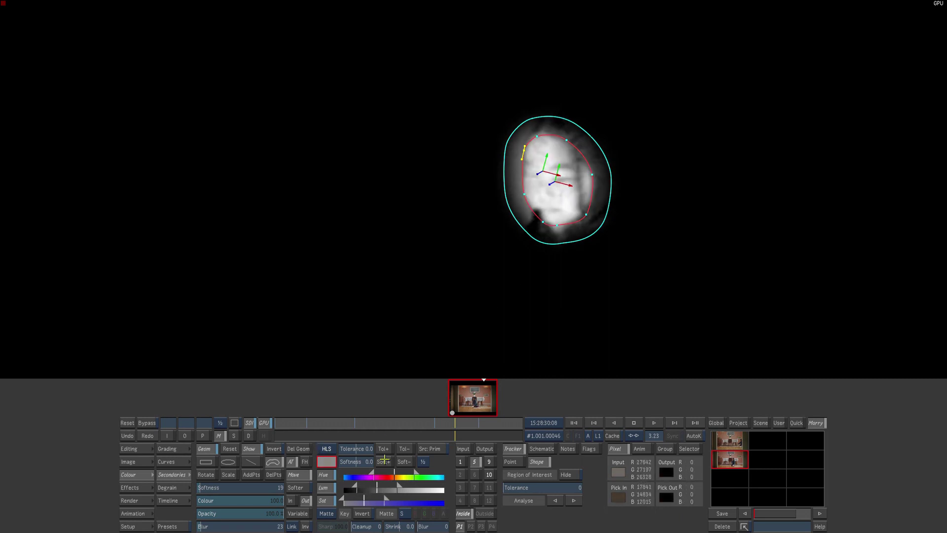
# - Reduce the HLS key's softness and extend its tolerance with a sample from the forehead
pyautogui.click(402, 462)
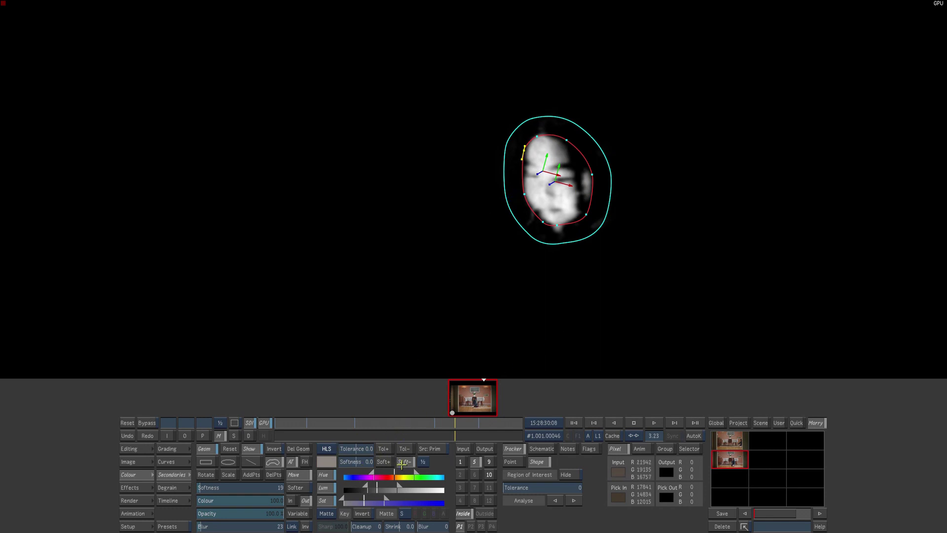
pyautogui.moveTo(444, 423)
pyautogui.mouseDown()
pyautogui.moveTo(423, 422)
pyautogui.moveTo(454, 426)
pyautogui.mouseUp()
pyautogui.click(381, 448)
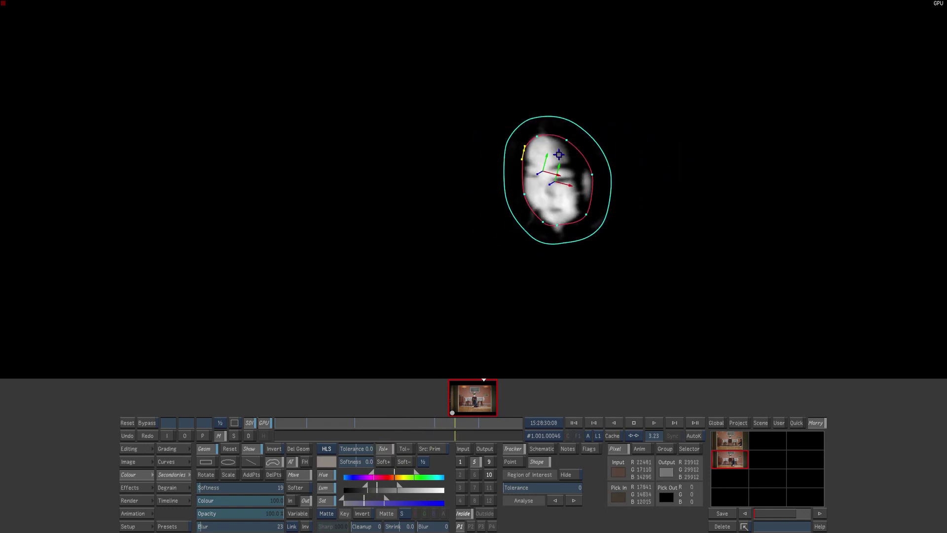
pyautogui.click(557, 156)
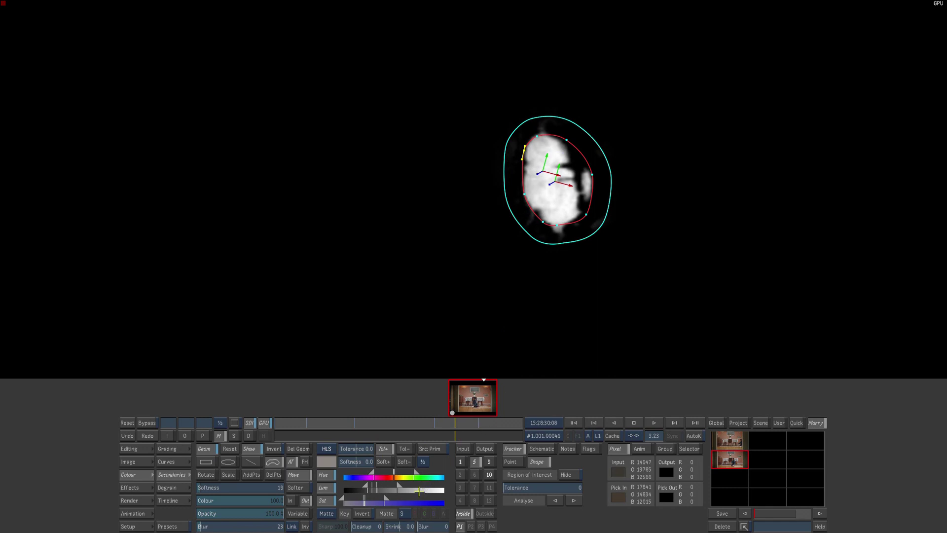
pyautogui.click(384, 448)
# - Set the key's blur to 5, check the matte on nearby frames and hide the shape outlines
pyautogui.moveTo(425, 526); pyautogui.dragTo(429, 526)
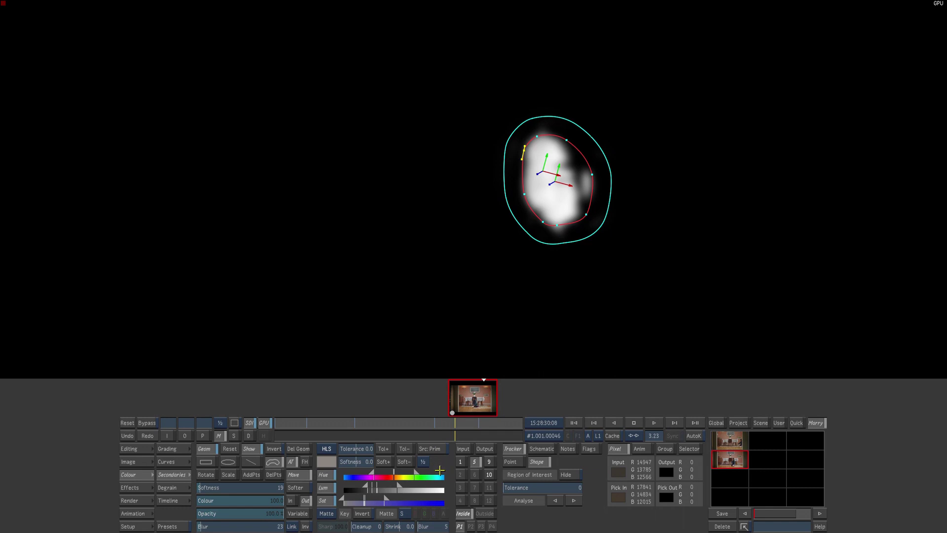
pyautogui.moveTo(461, 424)
pyautogui.mouseDown()
pyautogui.moveTo(488, 424)
pyautogui.moveTo(300, 423)
pyautogui.moveTo(490, 424)
pyautogui.moveTo(425, 423)
pyautogui.moveTo(450, 424)
pyautogui.mouseUp()
pyautogui.click(655, 435)
pyautogui.click(250, 448)
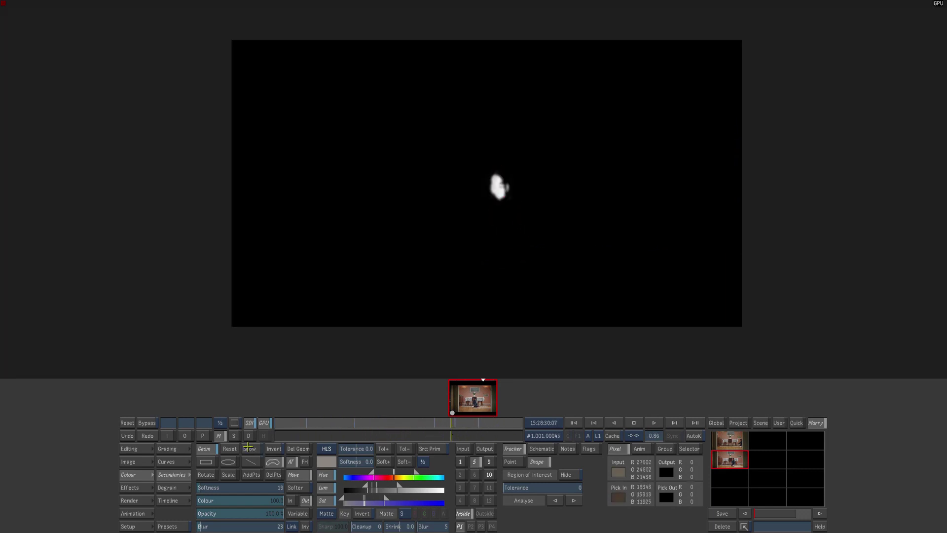
# - Show the shape outlines again and compare the face matte with and without the shape on an earlier frame
pyautogui.click(249, 449)
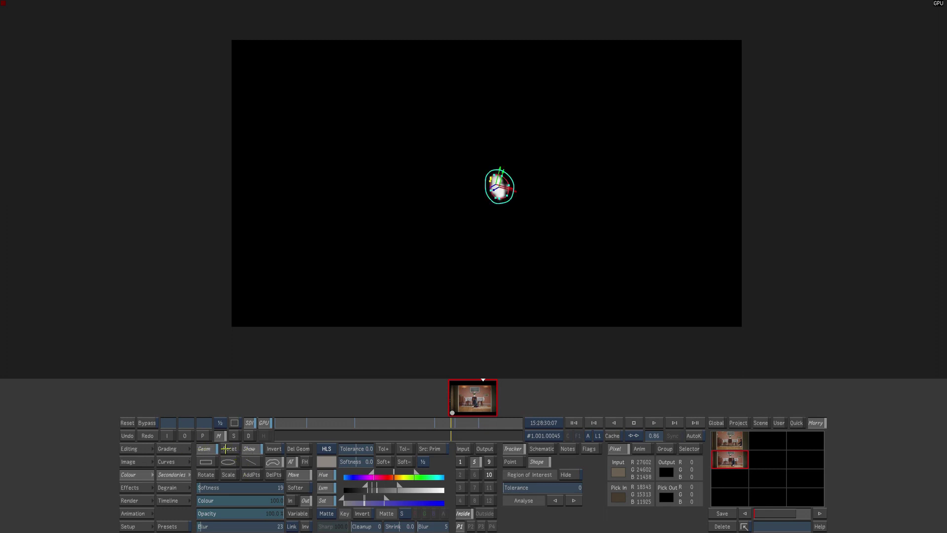
pyautogui.click(204, 448)
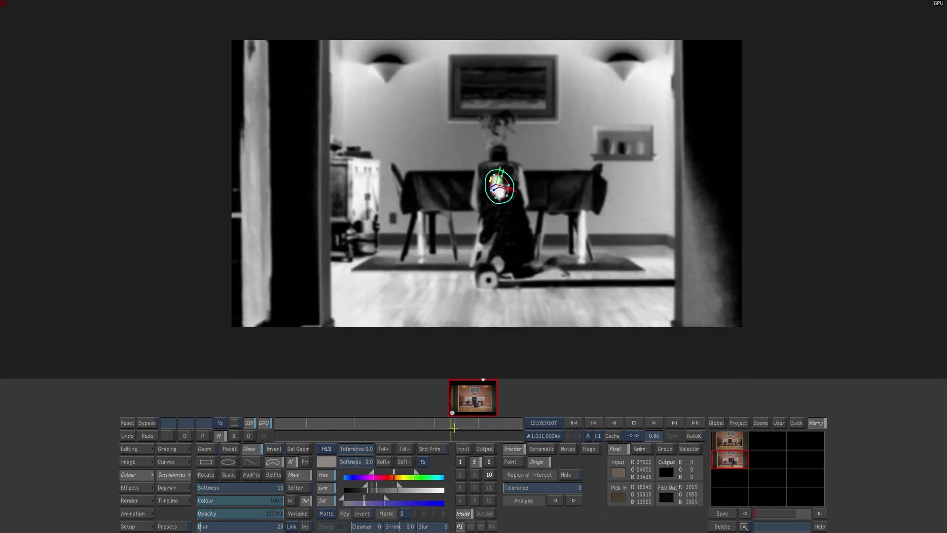
pyautogui.moveTo(455, 423); pyautogui.dragTo(407, 439)
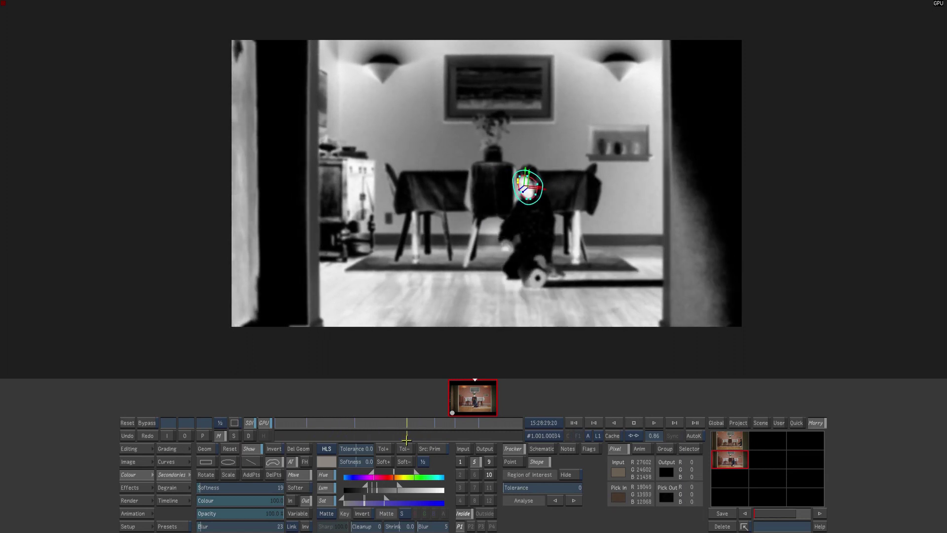
pyautogui.click(204, 448)
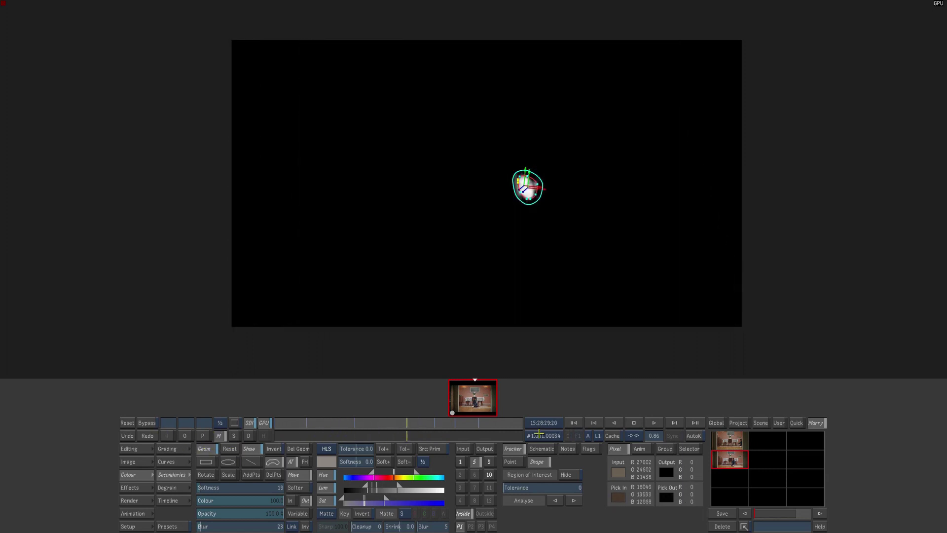
# - Check the matte against the output on the girl's face and switch the shape's softness from outward to inward
pyautogui.scroll(3, 649, 433)
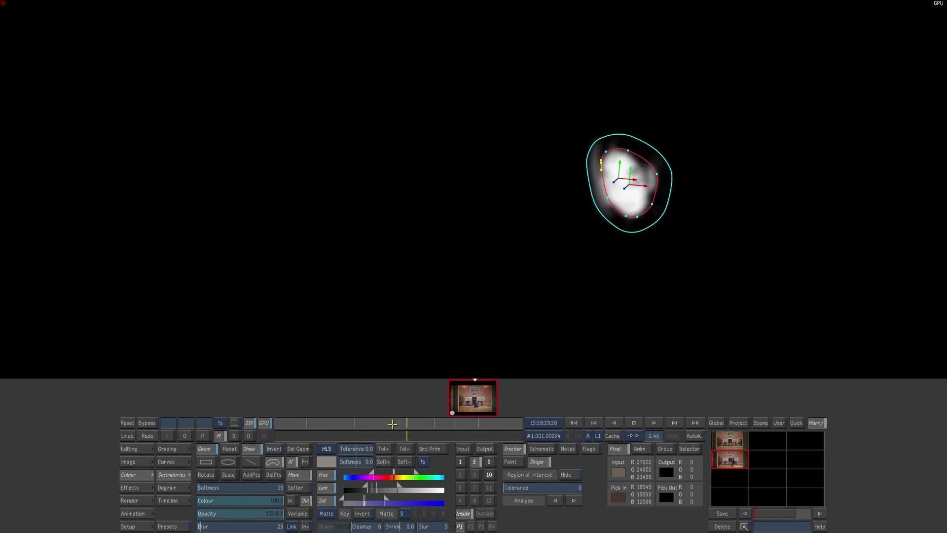
pyautogui.click(394, 430)
pyautogui.moveTo(395, 430)
pyautogui.mouseDown()
pyautogui.moveTo(419, 430)
pyautogui.moveTo(406, 430)
pyautogui.mouseUp()
pyautogui.click(184, 436)
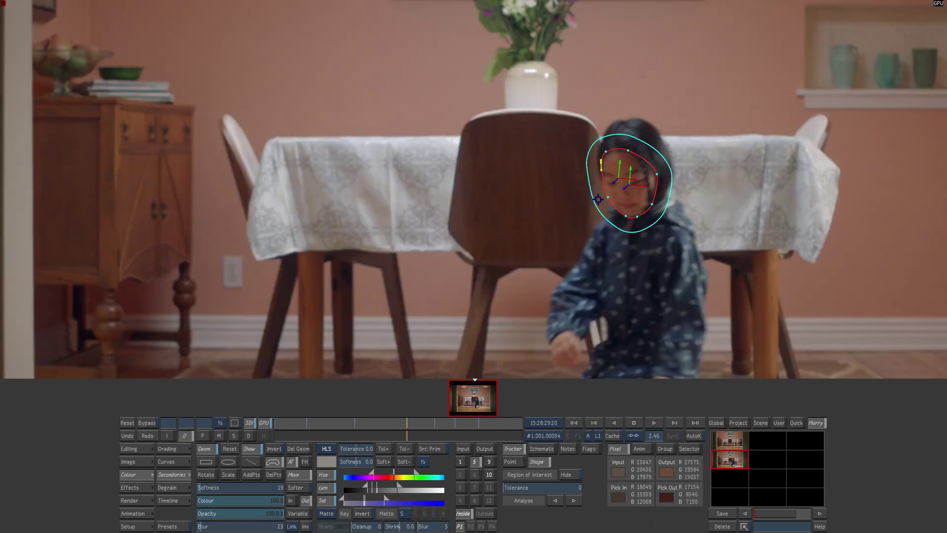
pyautogui.click(216, 438)
pyautogui.click(290, 500)
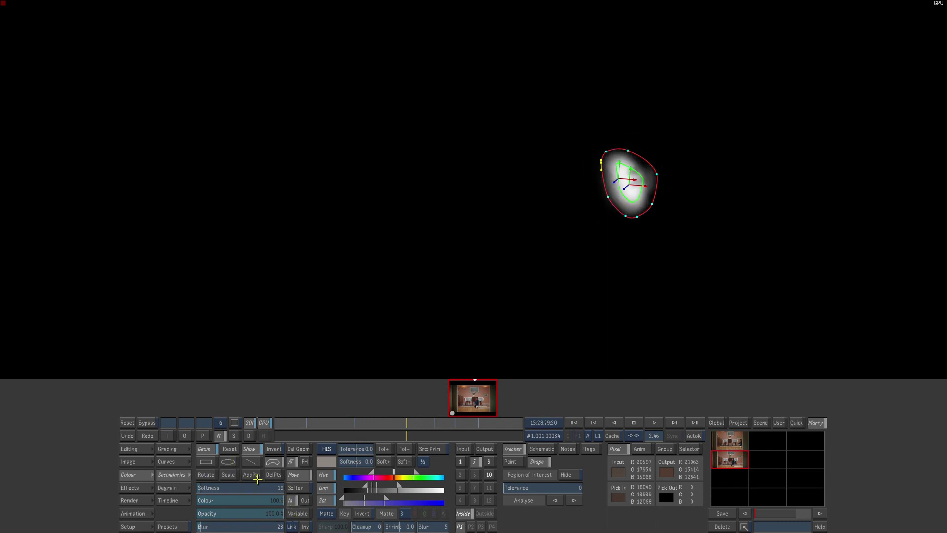
pyautogui.moveTo(407, 423)
pyautogui.mouseDown()
pyautogui.moveTo(387, 423)
pyautogui.moveTo(500, 423)
pyautogui.moveTo(367, 423)
pyautogui.moveTo(472, 422)
pyautogui.moveTo(403, 426)
pyautogui.moveTo(439, 426)
pyautogui.moveTo(422, 425)
pyautogui.mouseUp()
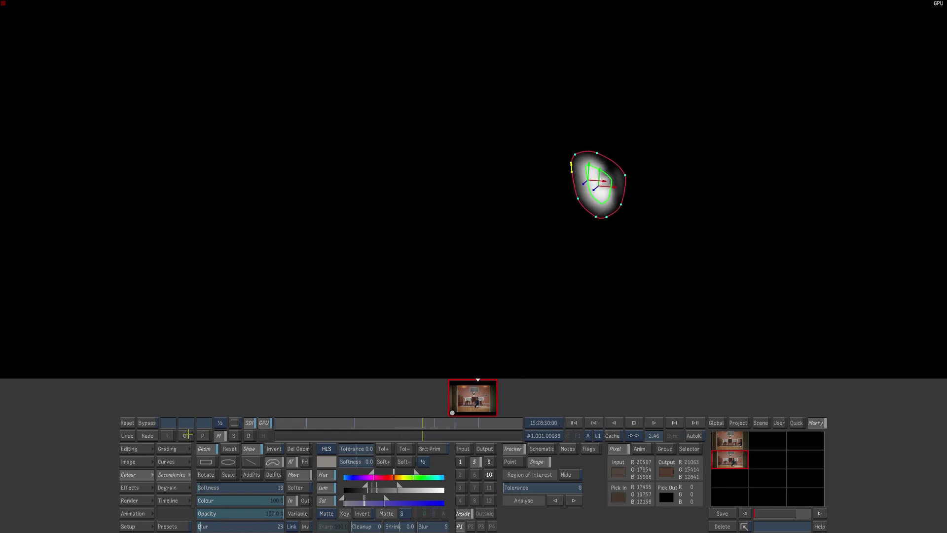
# - In the output image, set secondary 5's gain to 1.31 and saturation to 0.91, and compare the face with the secondary on and off
pyautogui.click(184, 435)
pyautogui.click(174, 450)
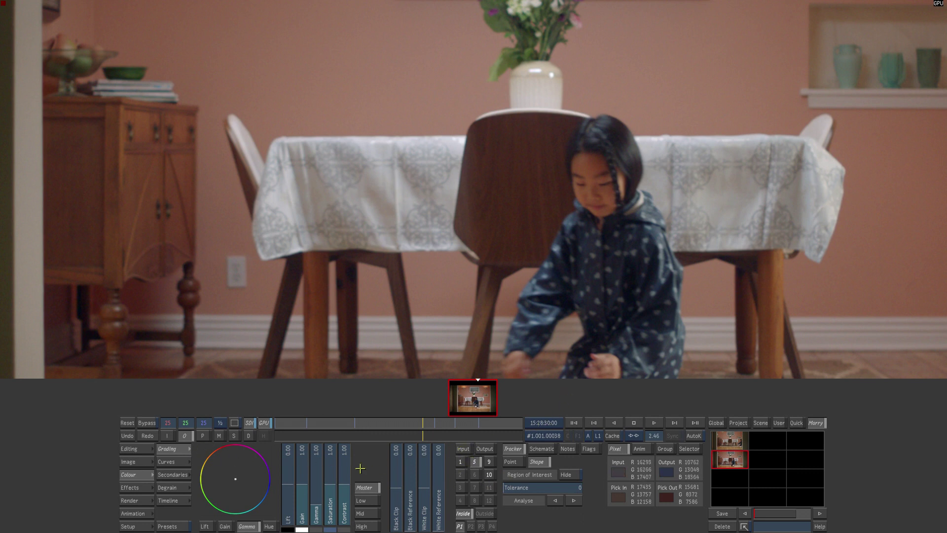
pyautogui.moveTo(301, 502); pyautogui.dragTo(302, 490)
pyautogui.moveTo(329, 485); pyautogui.dragTo(329, 490)
pyautogui.click(476, 462)
pyautogui.click(474, 463)
pyautogui.click(474, 464)
pyautogui.click(473, 463)
pyautogui.click(472, 463)
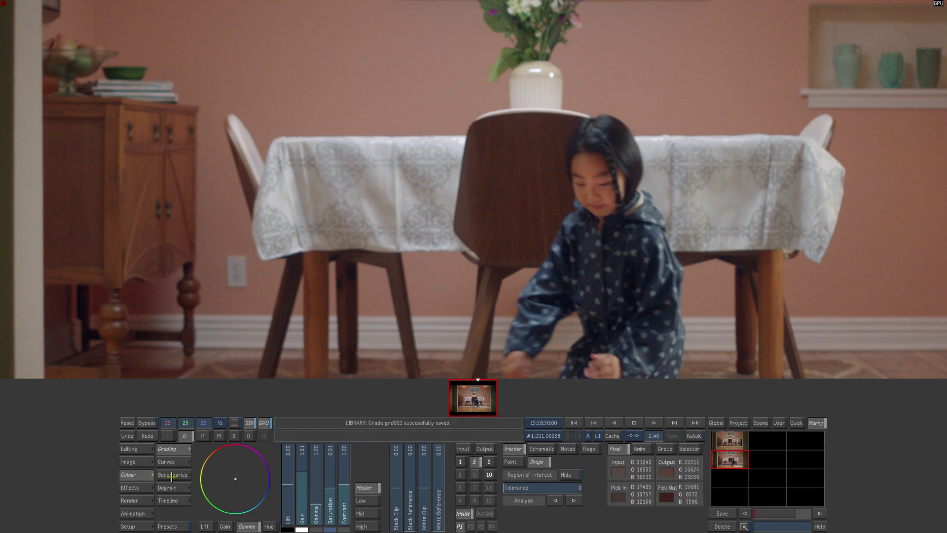
# - Add the blurmix plugin to the shot and limit it to the mask of secondary 5
pyautogui.click(130, 487)
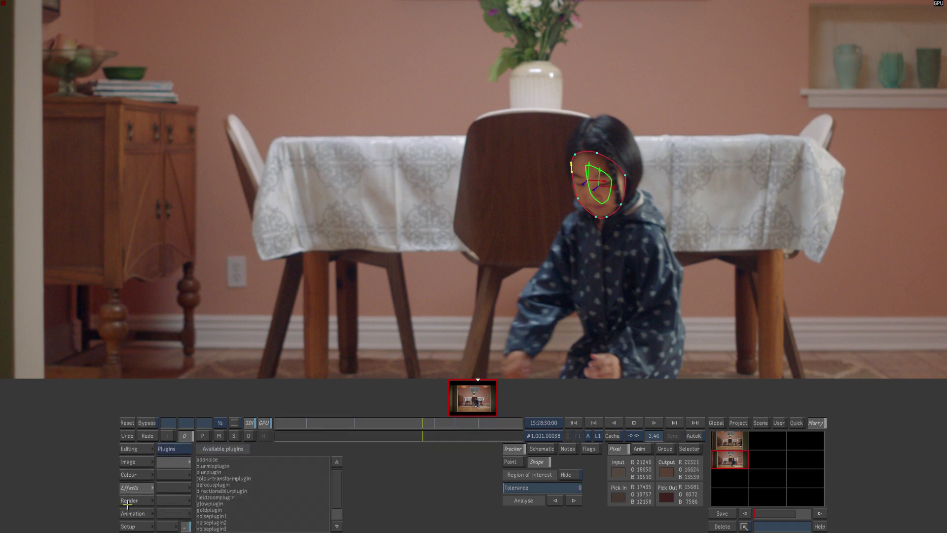
pyautogui.click(212, 465)
pyautogui.click(457, 454)
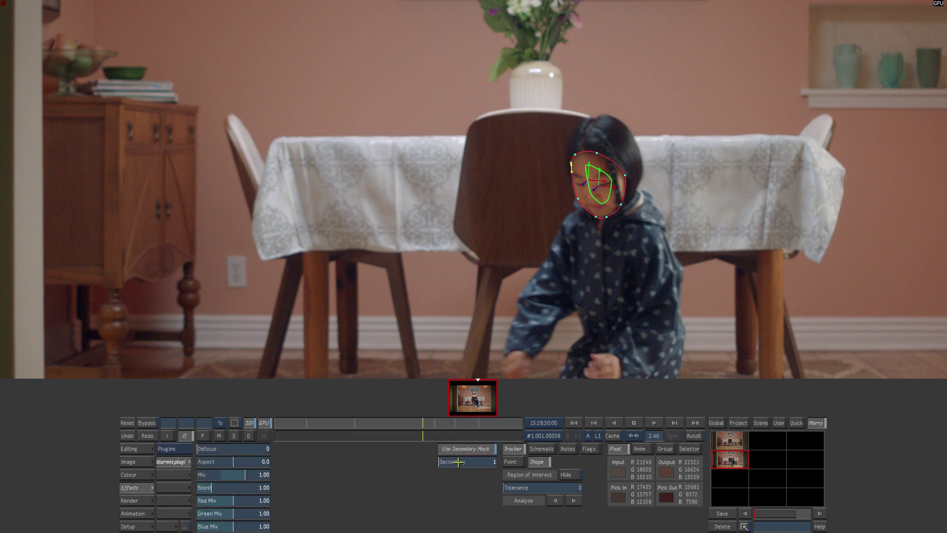
pyautogui.click(458, 461)
pyautogui.write('5')
pyautogui.press('Return')
# - Set the blurmix plugin's Defocus to 10 and Mix to 0.5
pyautogui.click(229, 449)
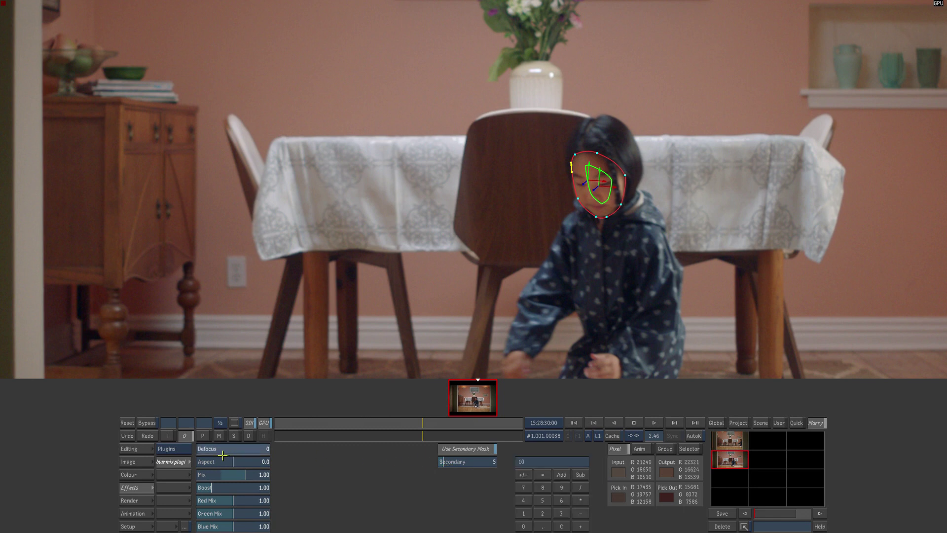
pyautogui.write('10')
pyautogui.press('Return')
pyautogui.click(231, 475)
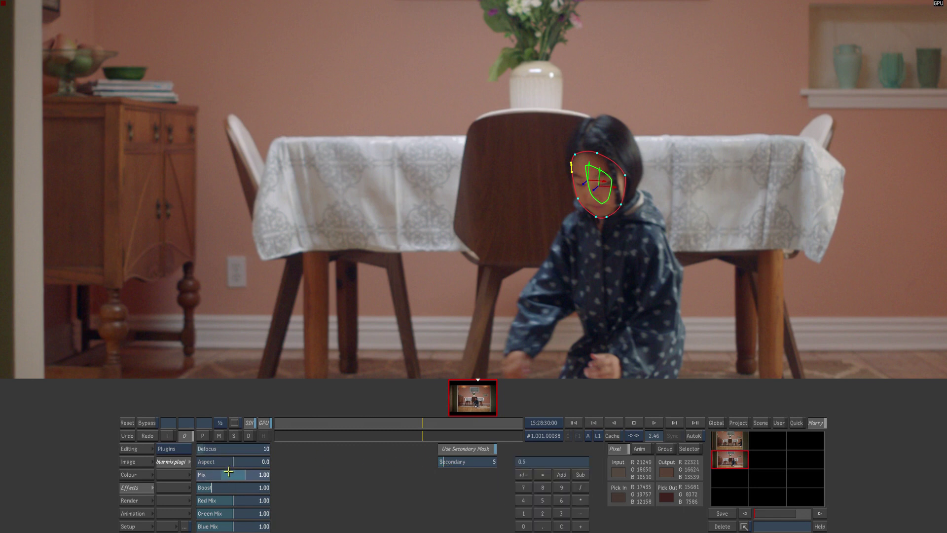
pyautogui.write('0.5')
pyautogui.press('Return')
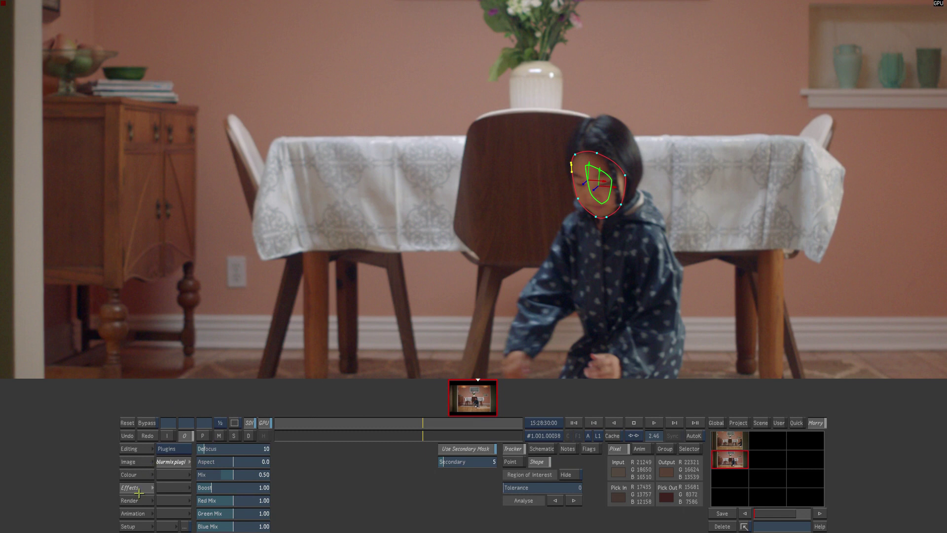
# - Return to the secondaries and hide the outlines of the face shape
pyautogui.click(137, 476)
pyautogui.click(173, 474)
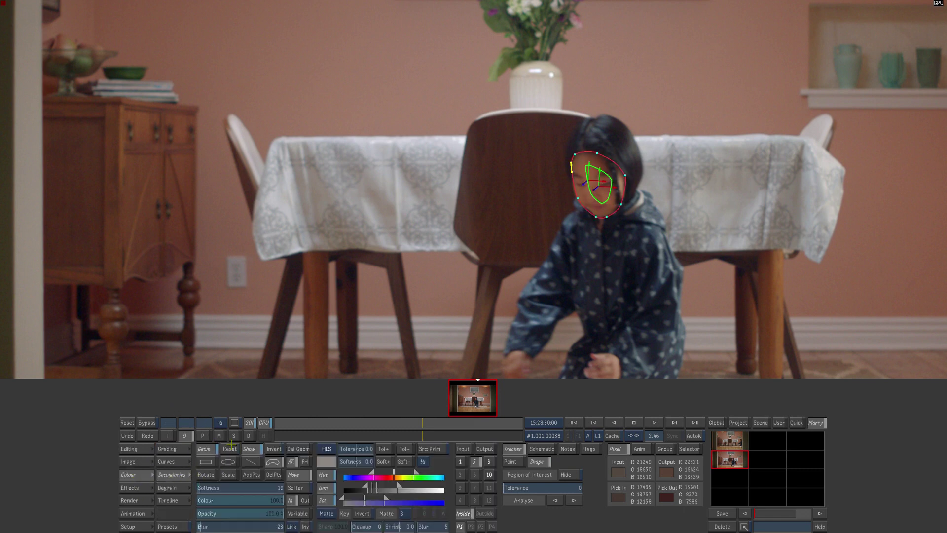
pyautogui.click(249, 448)
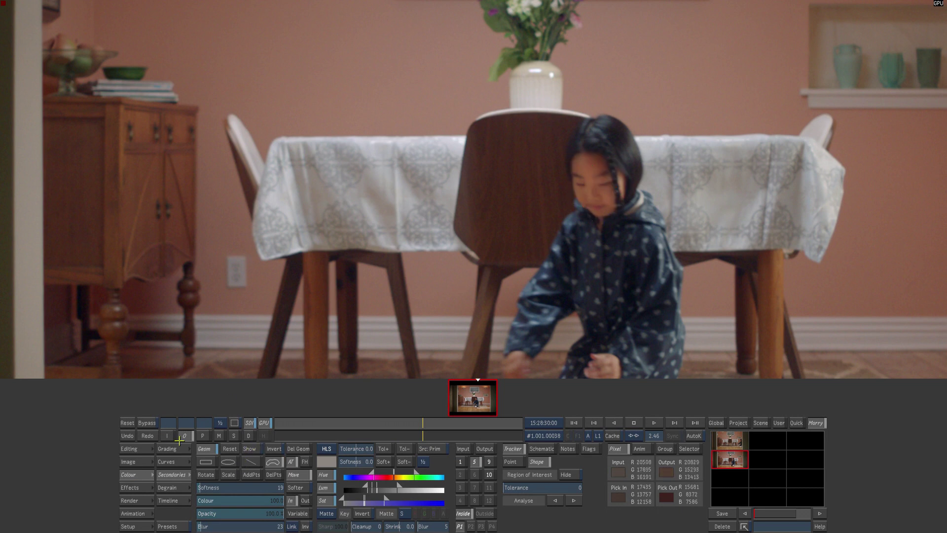
# - Add the addnoise plugin as a second effect and limit it to the mask of secondary 5
pyautogui.click(142, 487)
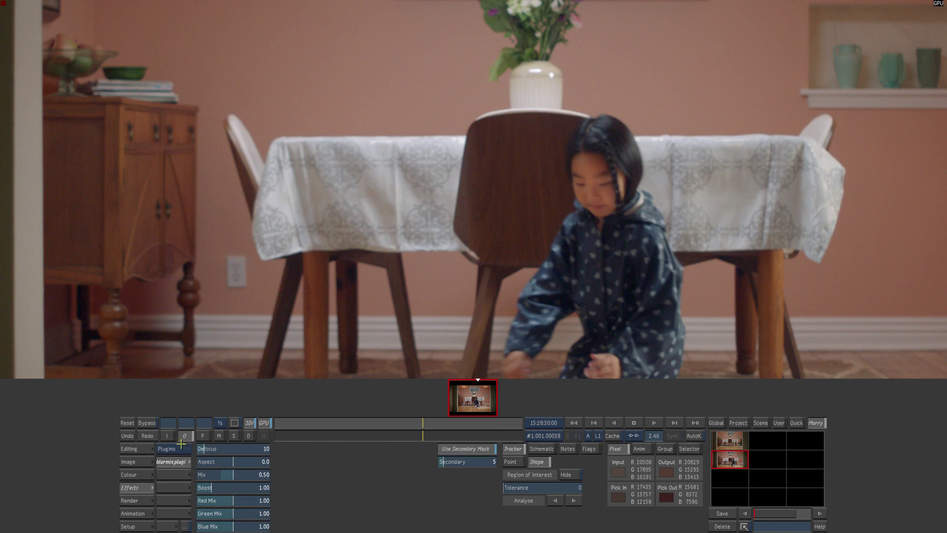
pyautogui.click(172, 473)
pyautogui.click(205, 461)
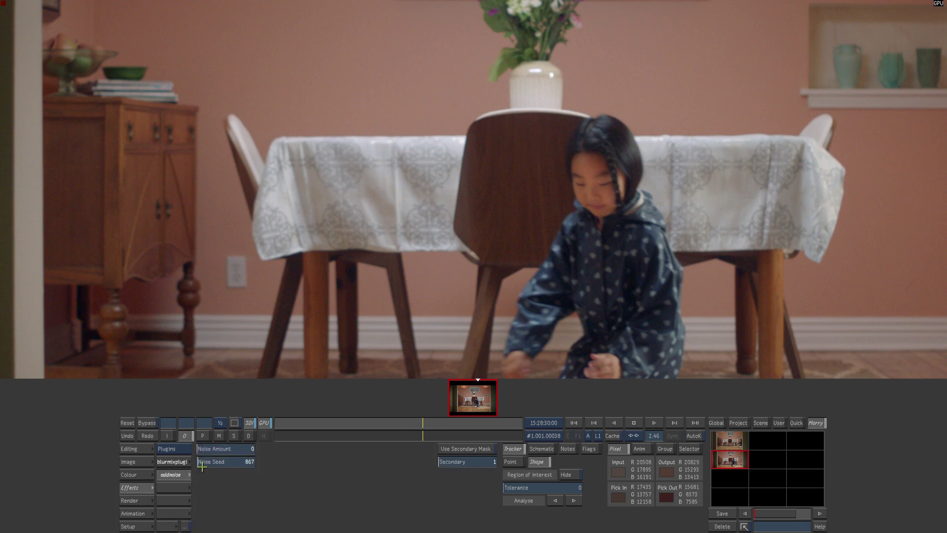
pyautogui.click(459, 450)
pyautogui.click(454, 461)
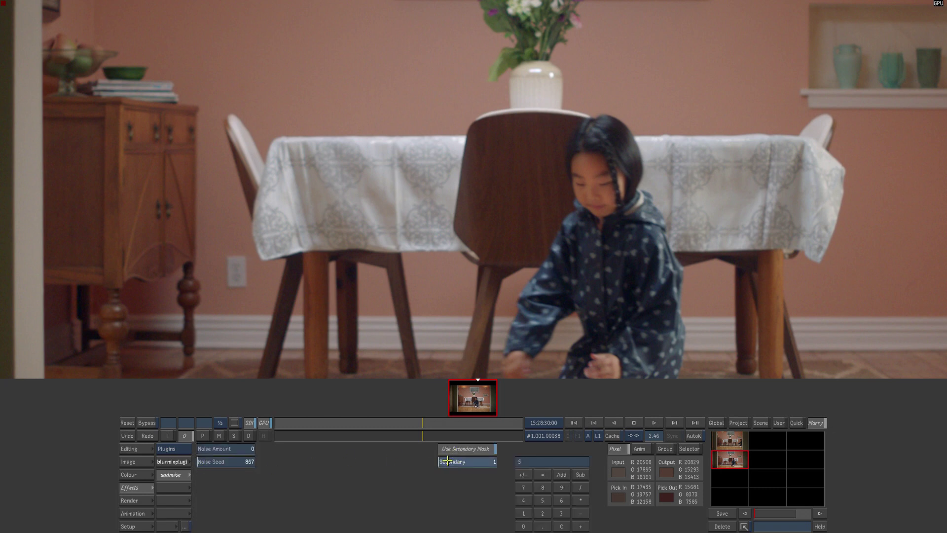
pyautogui.write('5')
pyautogui.press('Return')
# - Set the addnoise plugin's Noise Amount to 400
pyautogui.click(218, 448)
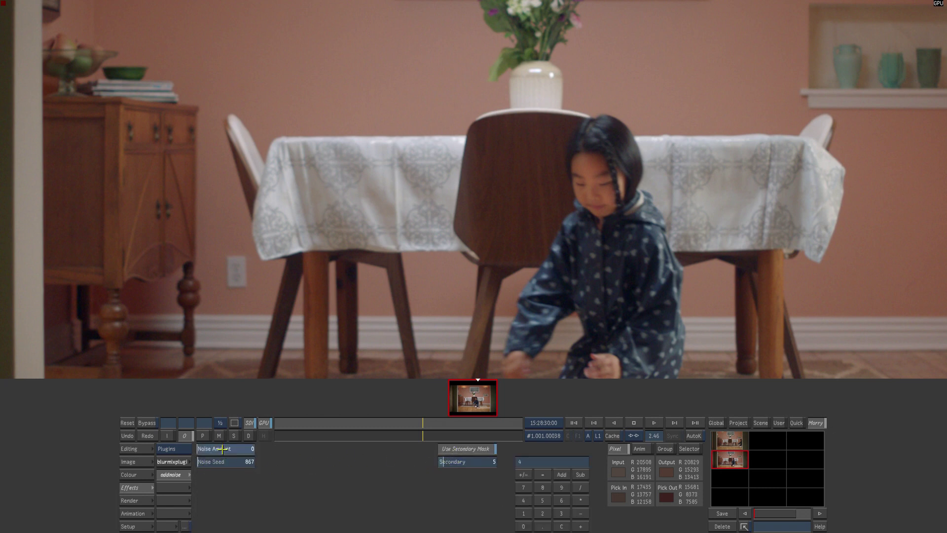
pyautogui.write('400')
pyautogui.press('Return')
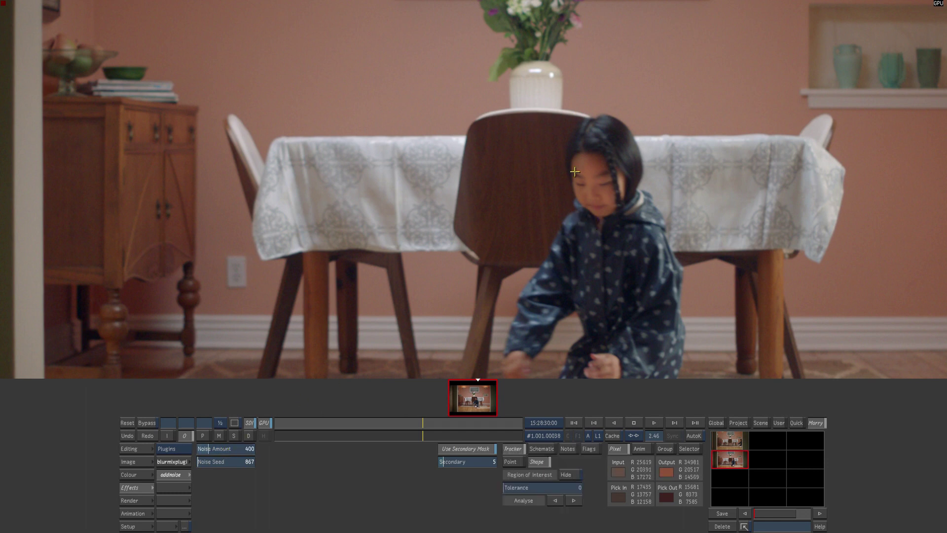
# - Save the grade in the third grade bin slot and compare it with the second slot's grade, finishing on the third
pyautogui.click(724, 477)
pyautogui.click(721, 513)
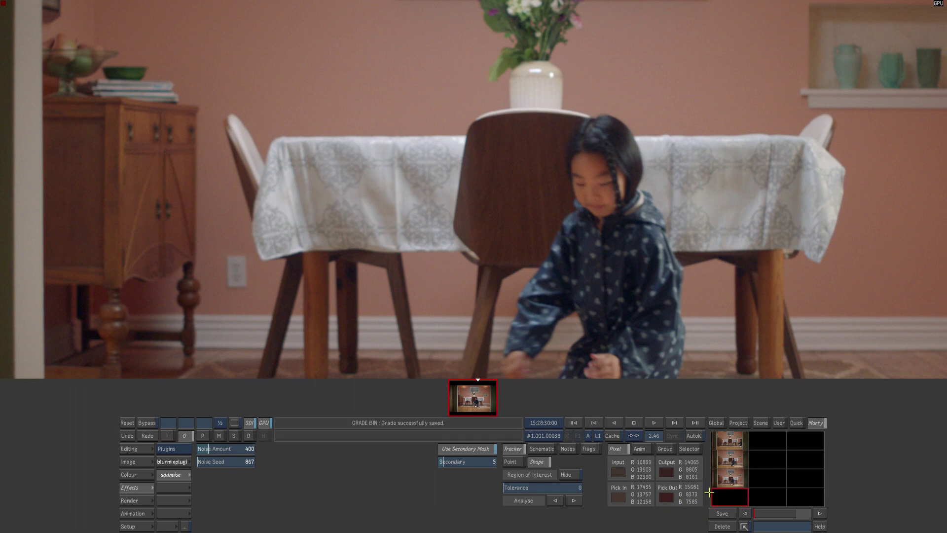
pyautogui.click(729, 458)
pyautogui.click(728, 477)
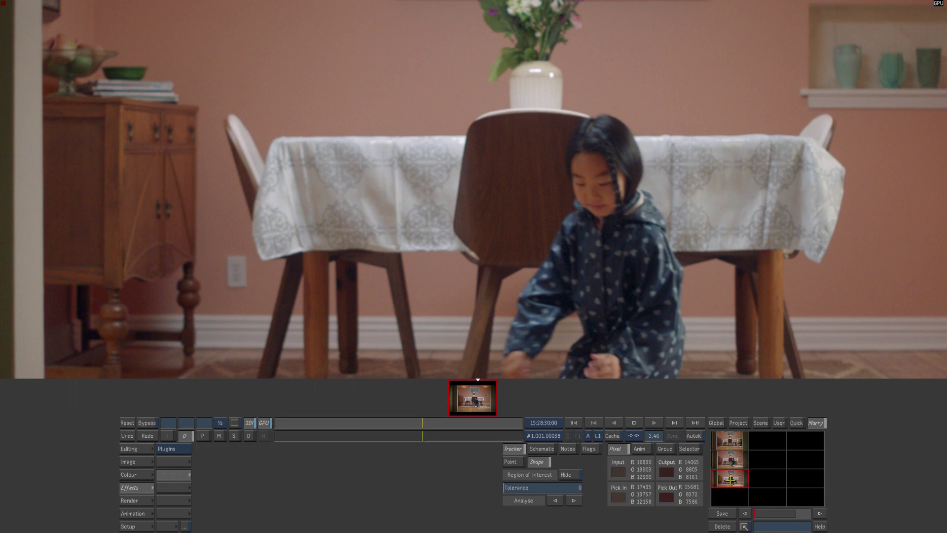
pyautogui.click(729, 456)
pyautogui.click(731, 477)
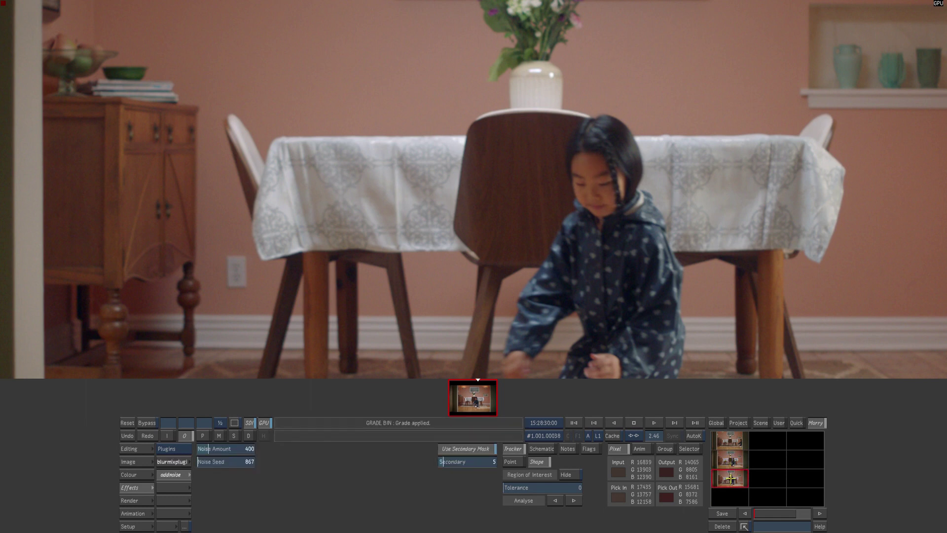
# - Review the graded shot around 15:28:30:05 and reopen the secondary colour controls
pyautogui.moveTo(370, 422); pyautogui.dragTo(442, 419)
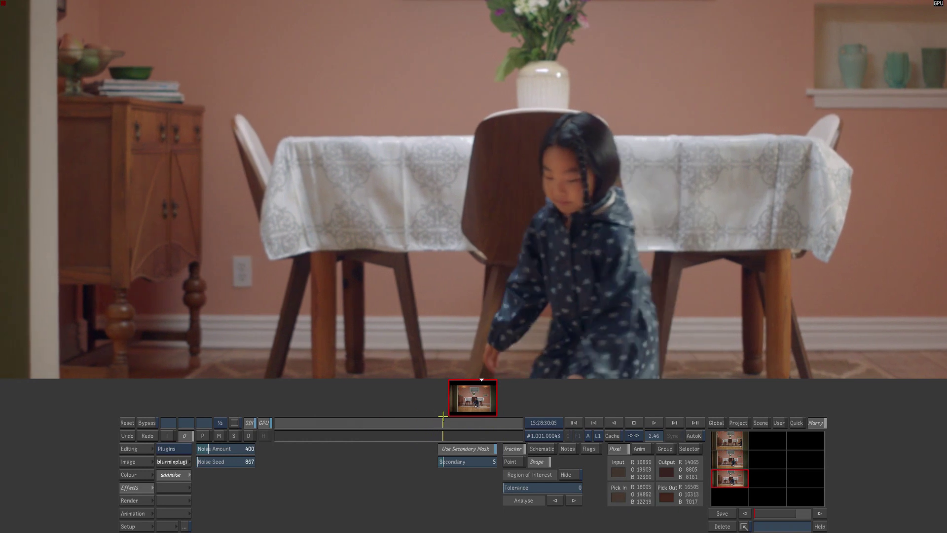
pyautogui.click(128, 476)
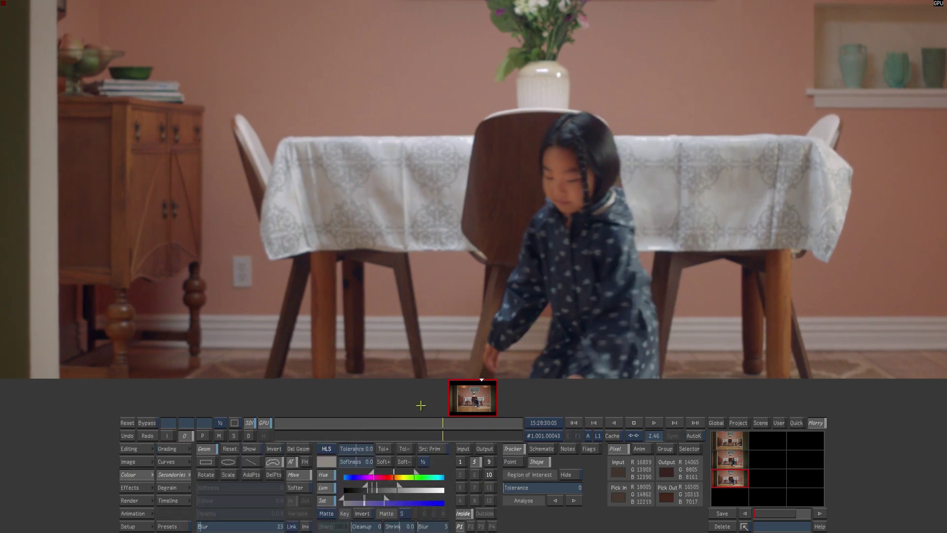
pyautogui.moveTo(439, 421)
pyautogui.mouseDown()
pyautogui.moveTo(365, 419)
pyautogui.moveTo(471, 425)
pyautogui.moveTo(443, 429)
pyautogui.mouseUp()
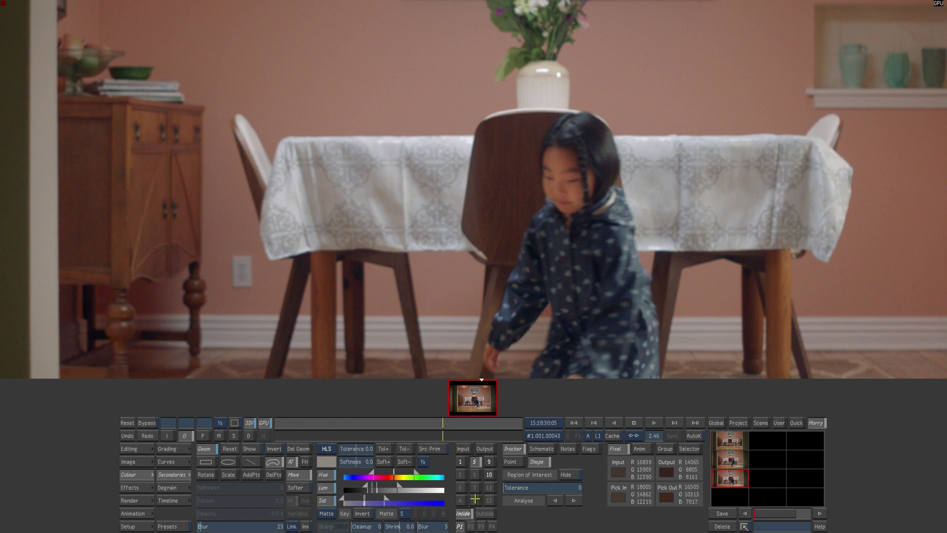